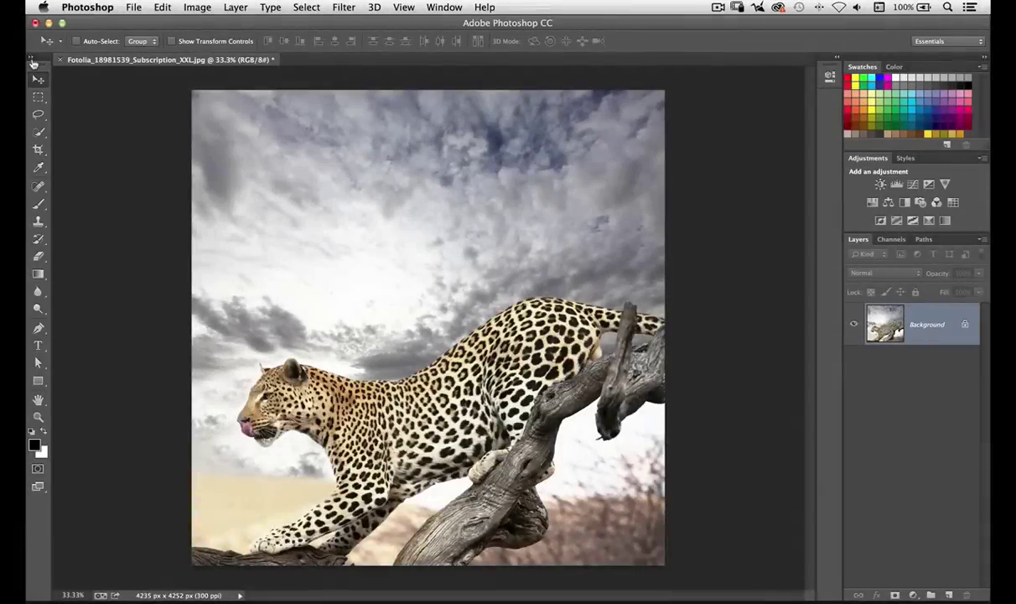
- Toggle the toolbar to two columns and back, and browse the View and Filter menus without applying anything
left_click(33, 61)
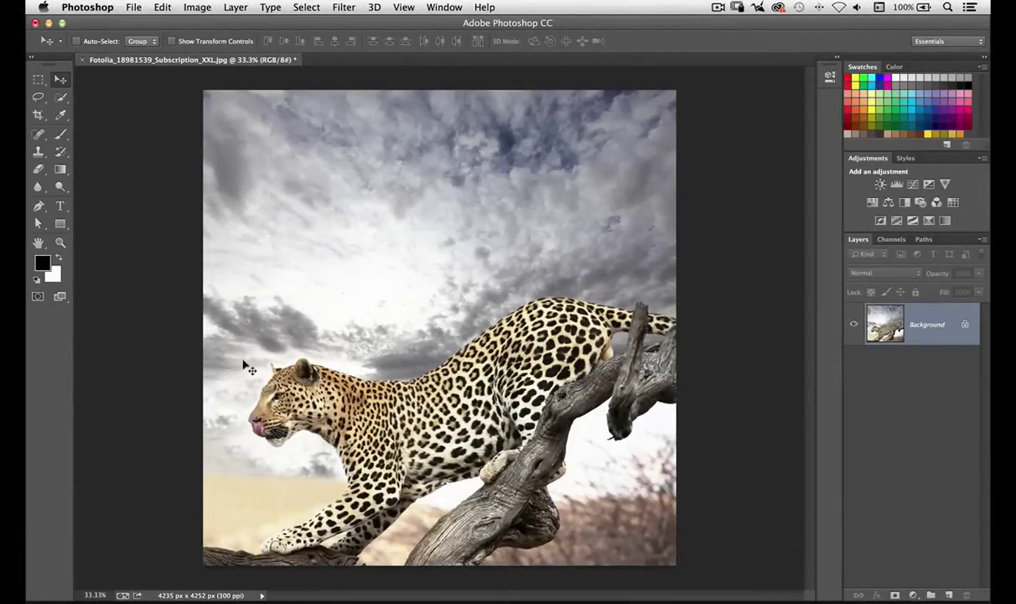
left_click(32, 58)
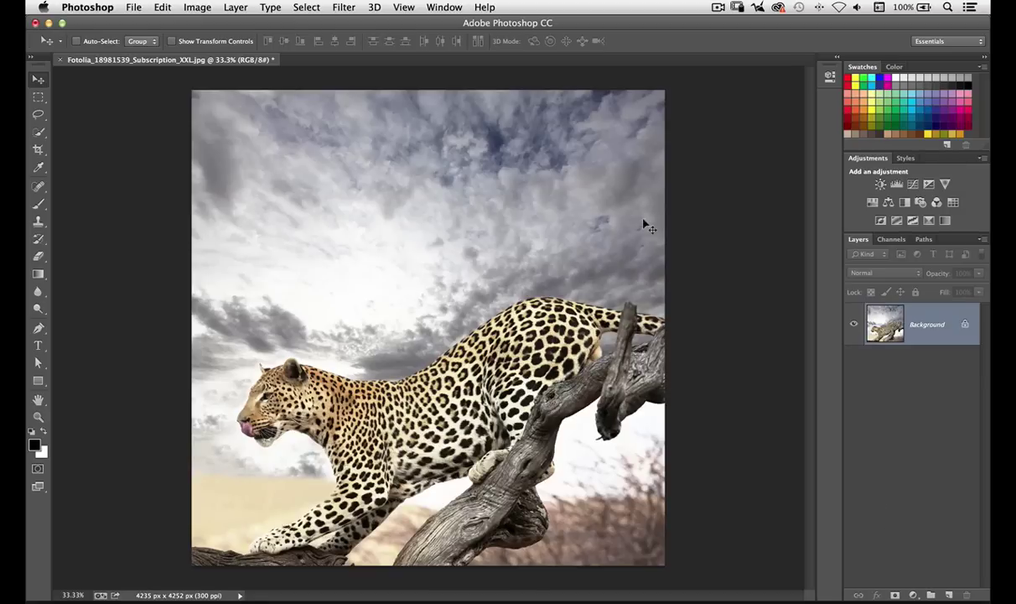
left_click(406, 8)
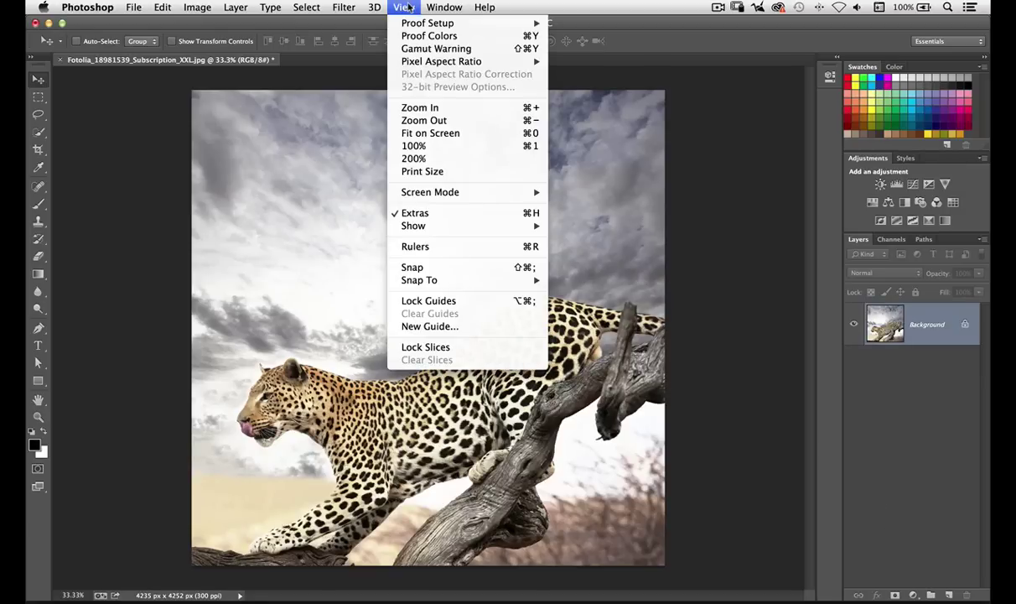
mouse_move(283, 6)
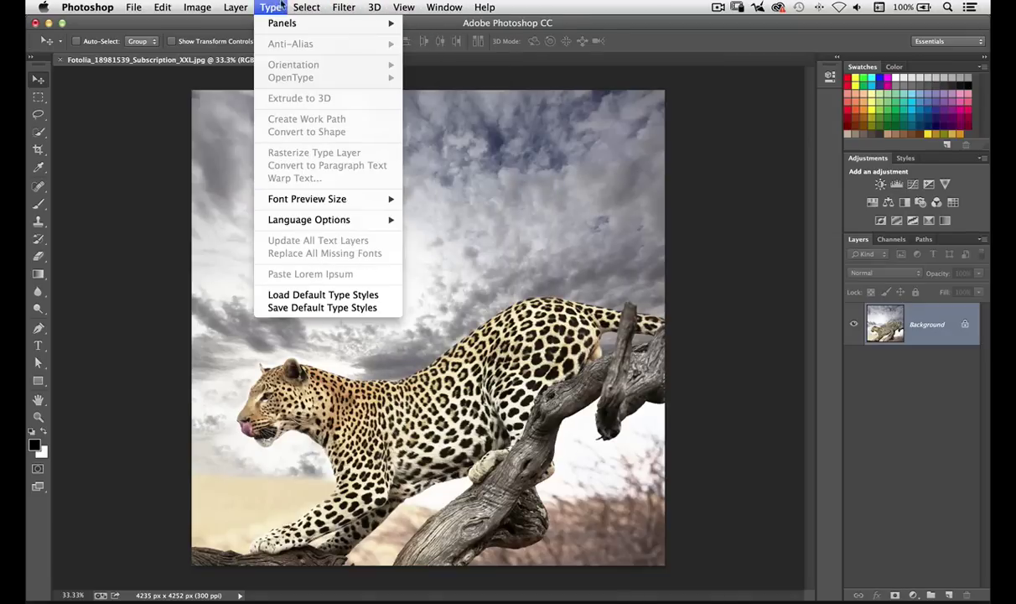
mouse_move(349, 6)
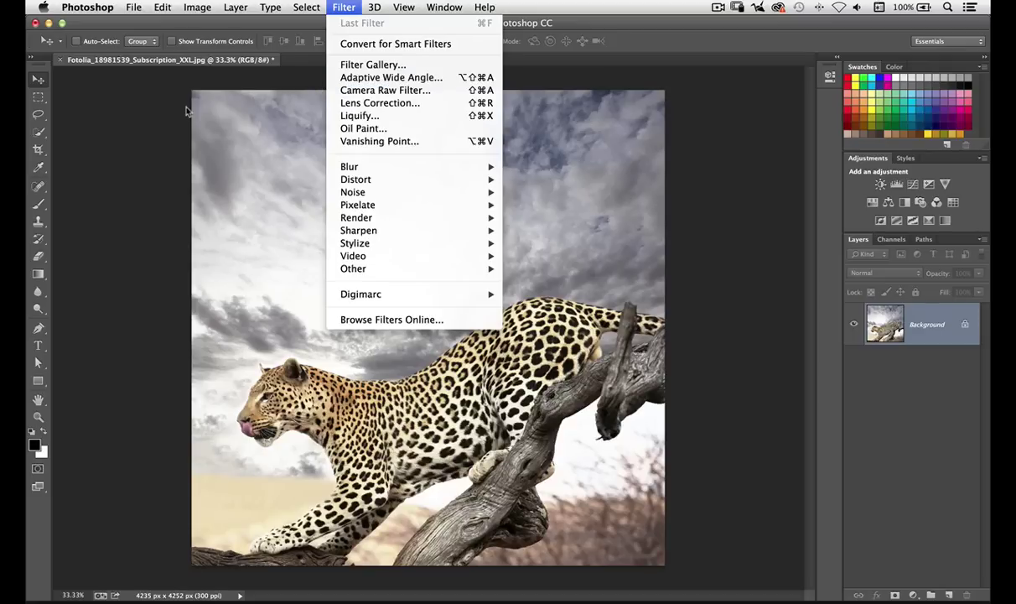
left_click(150, 84)
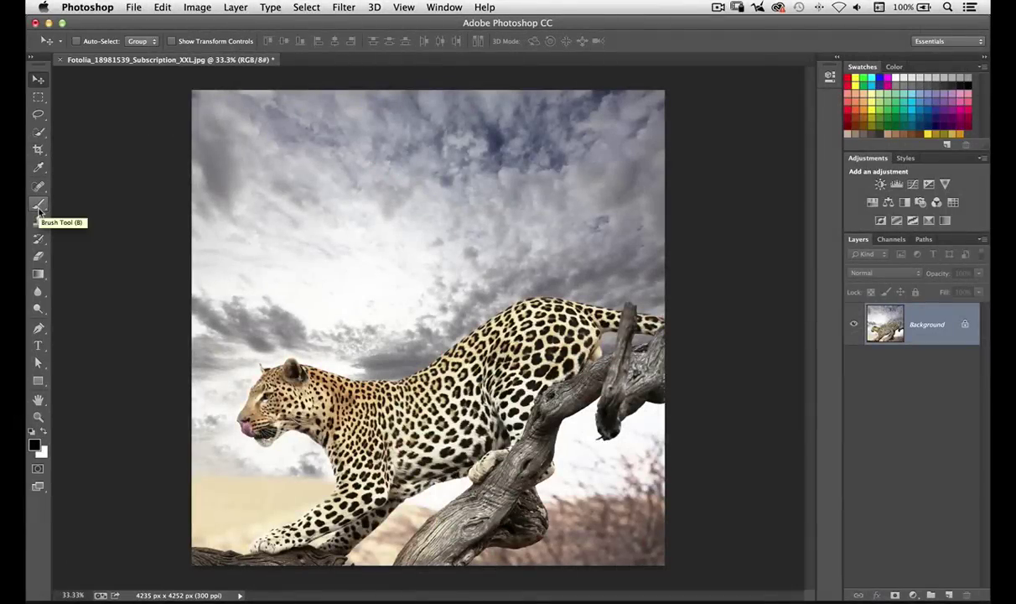
- Try the Brush and Elliptical Marquee tools, then settle on the Rectangular Marquee
key("b")
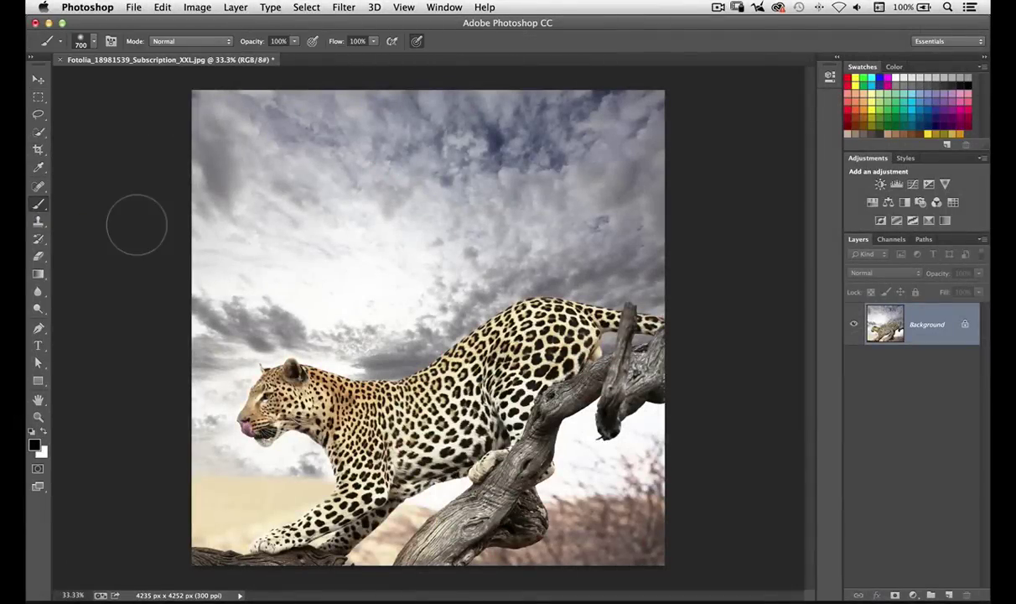
key("v")
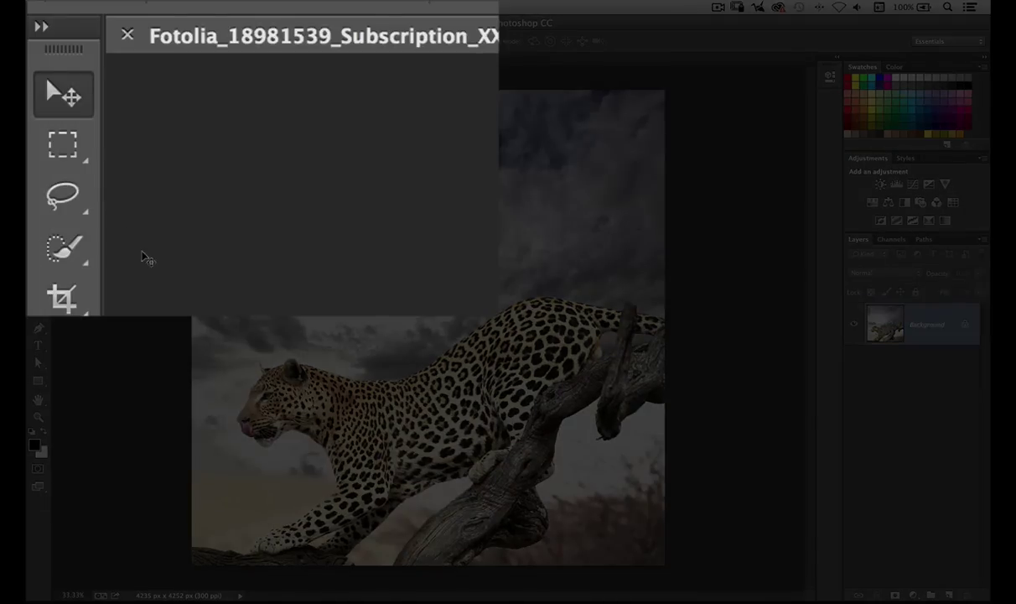
left_click(81, 153)
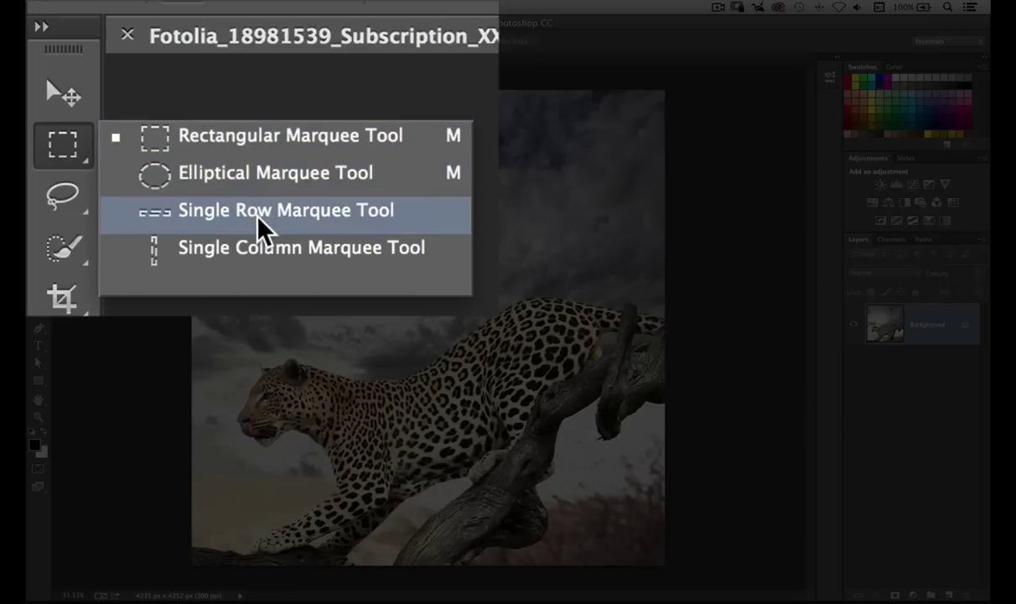
left_click(328, 191)
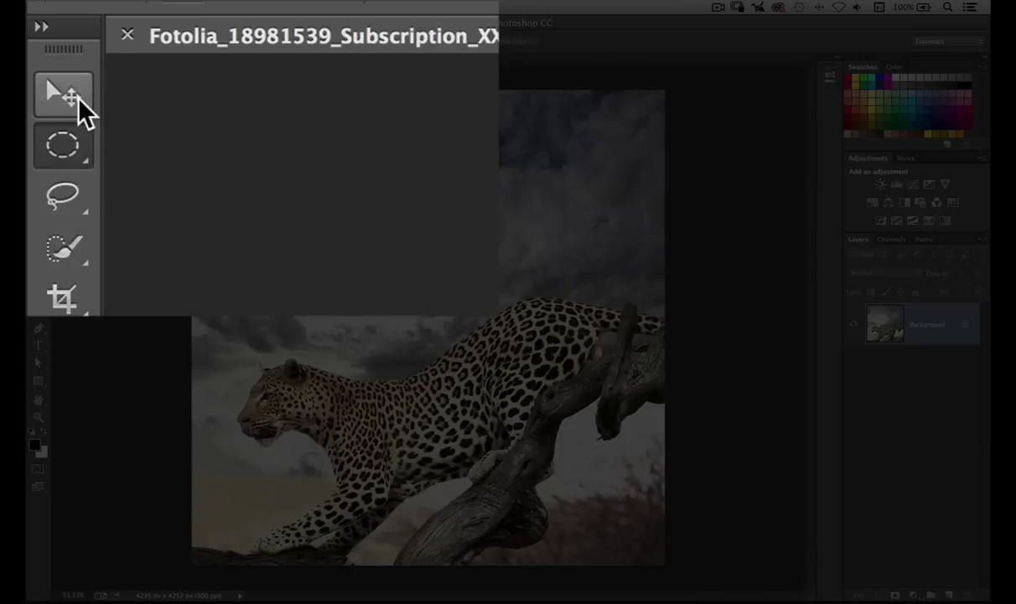
left_click(75, 96)
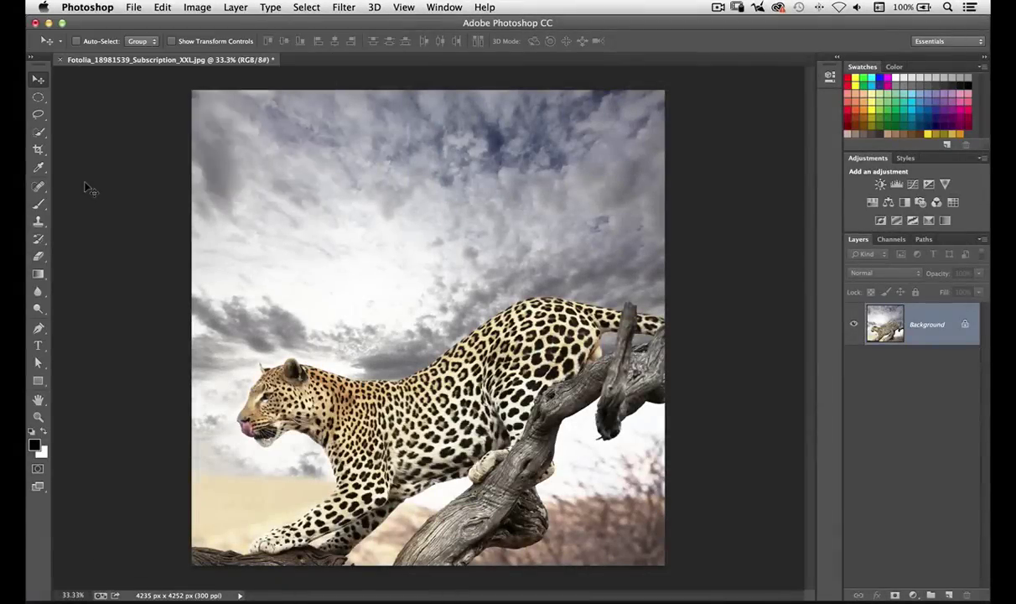
left_click(39, 97)
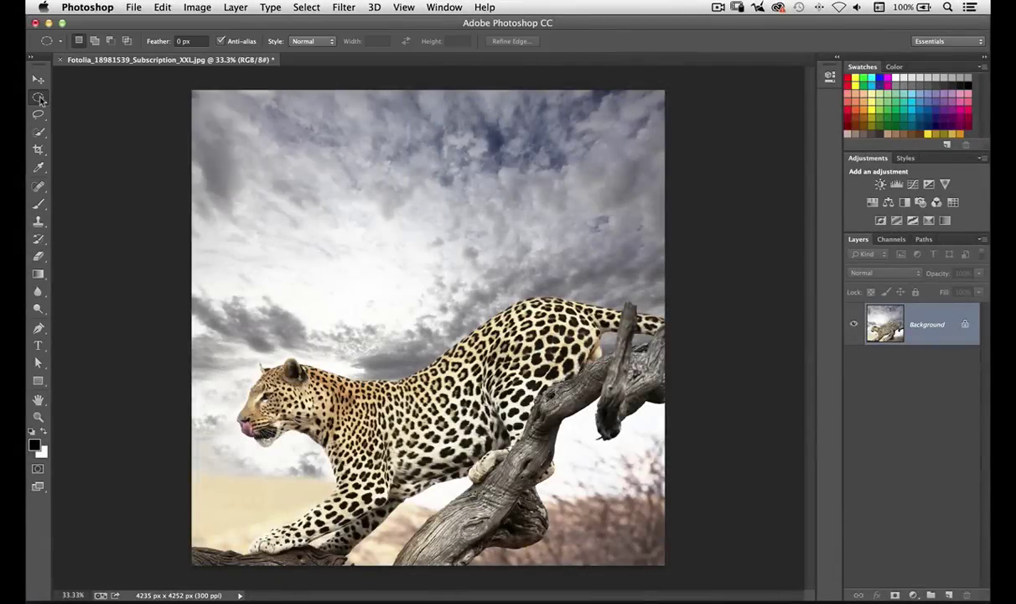
left_click(38, 97)
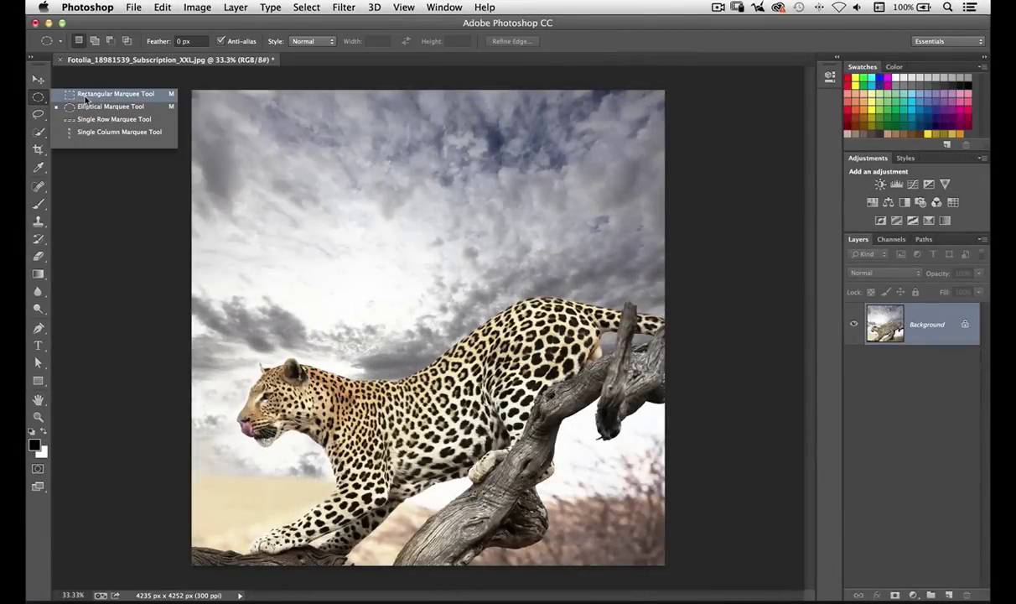
left_click(85, 95)
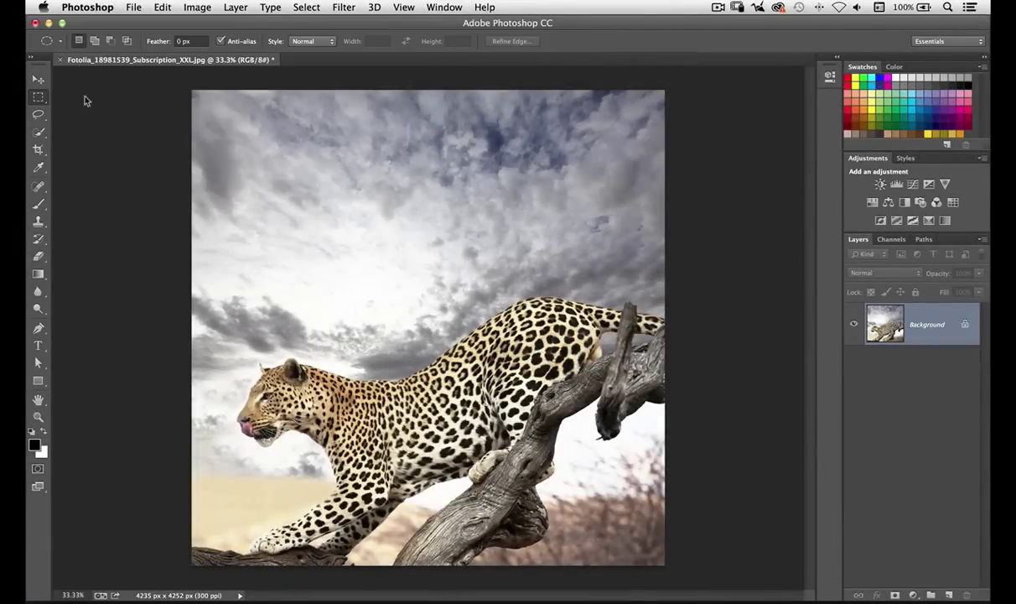
- Step through the Move, Rectangular Marquee and Lasso tools, ending on Quick Selection
left_click(38, 81)
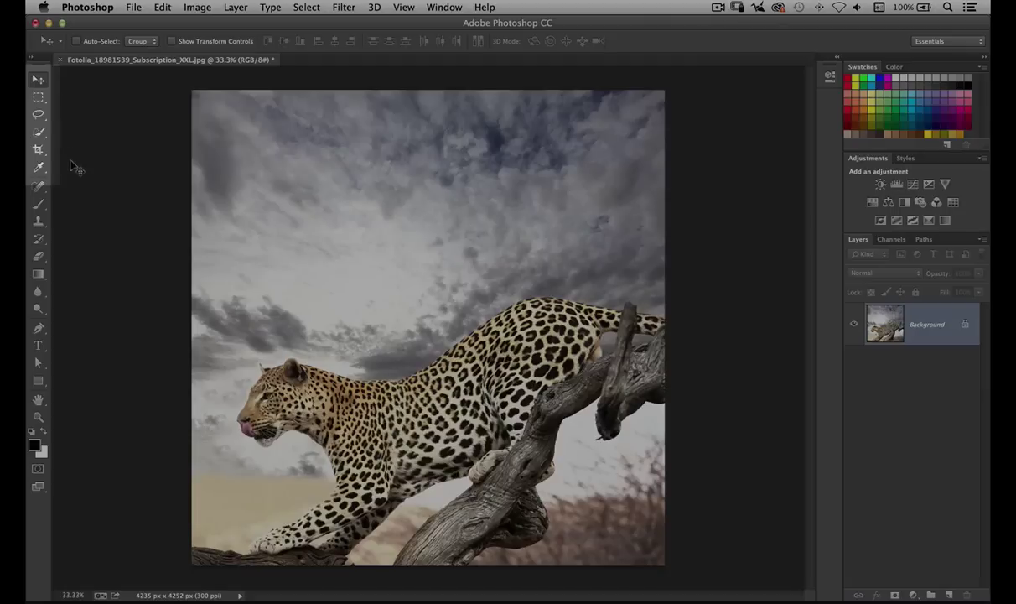
left_click(39, 100)
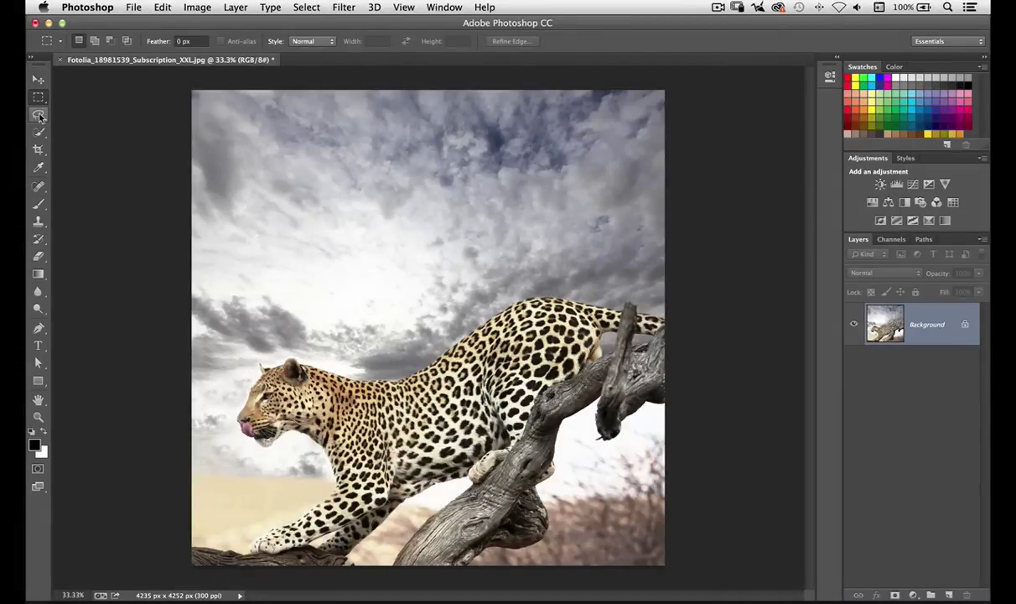
left_click(39, 116)
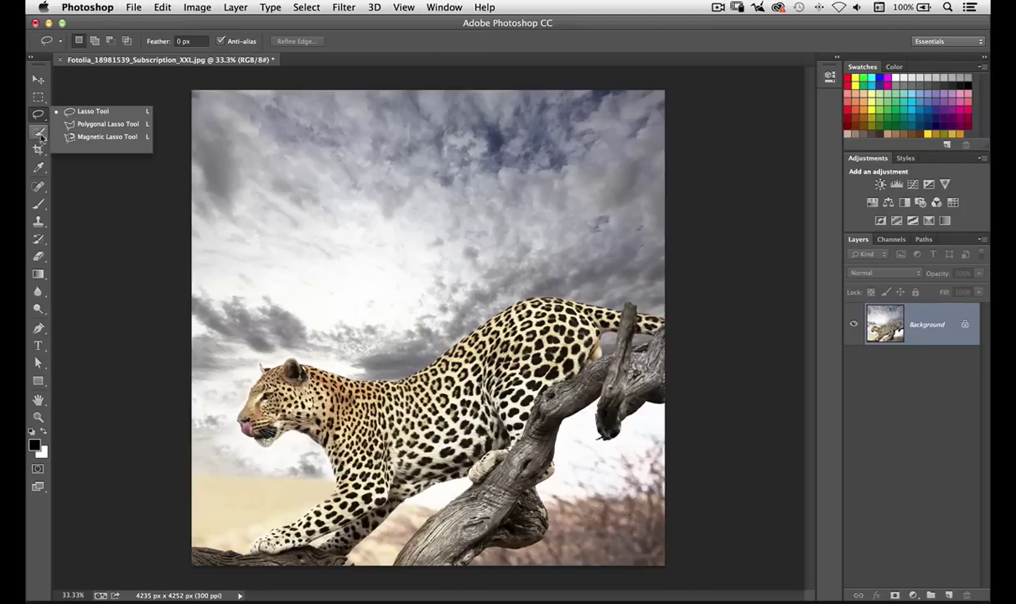
left_click(40, 134)
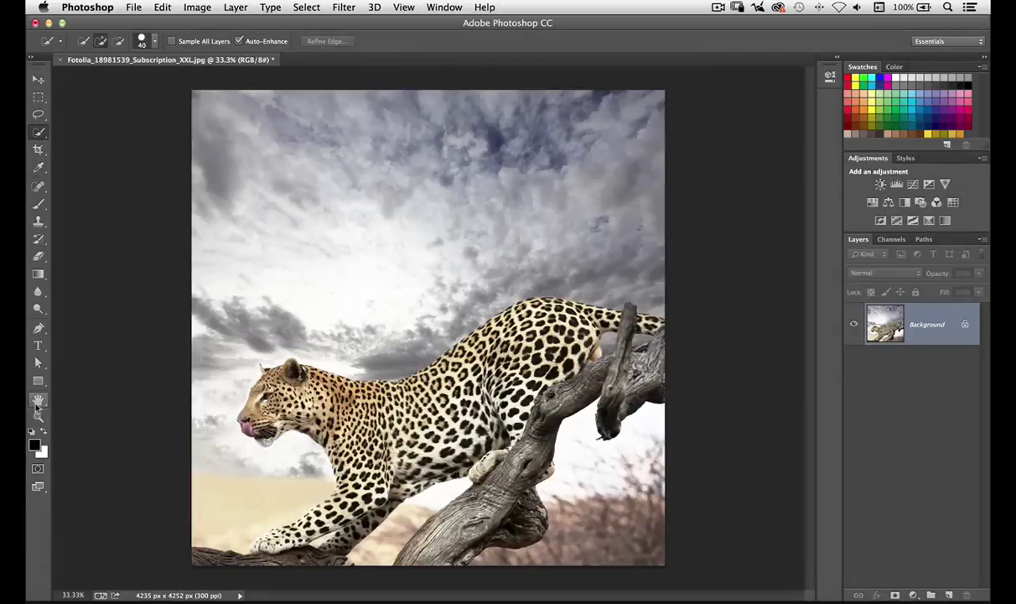
- Rotate the canvas view 10° with Rotate View, return it to 0°, then select Zoom
left_click(37, 401)
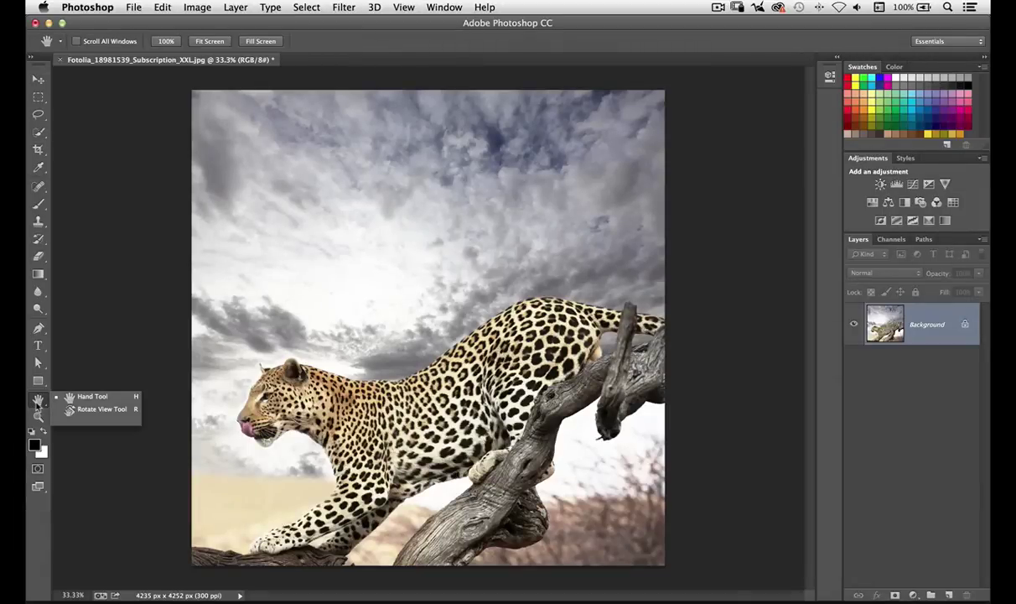
left_click(90, 410)
left_click_drag(130, 362, 133, 424)
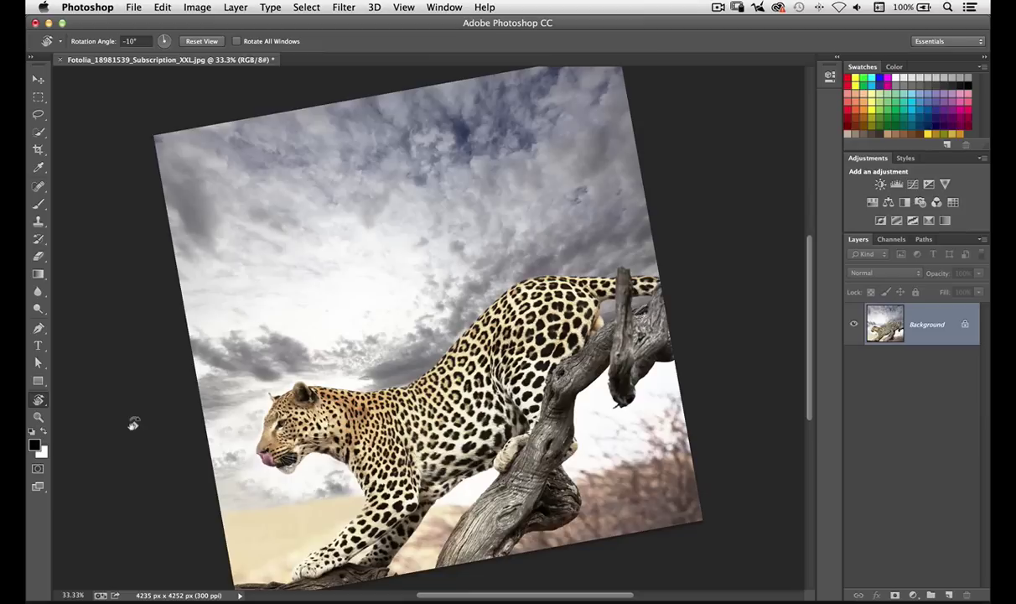
right_click(132, 424)
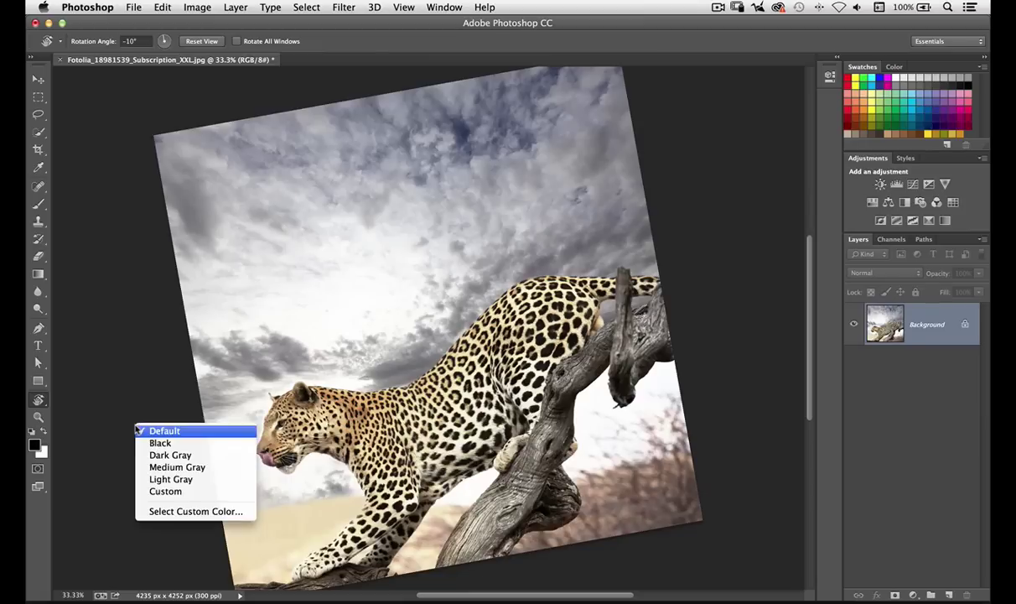
left_click_drag(130, 378, 176, 341)
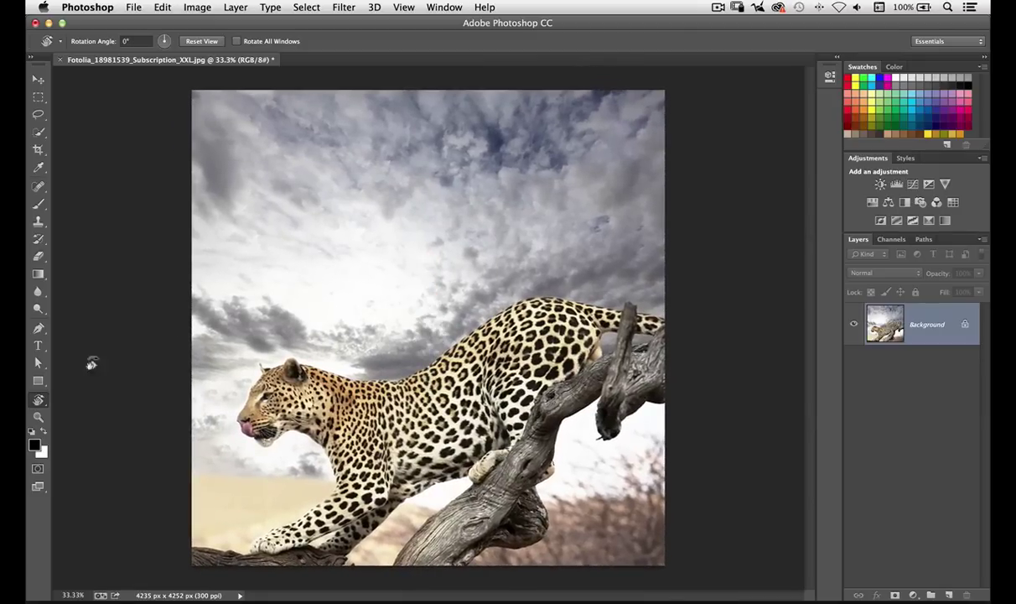
left_click(39, 418)
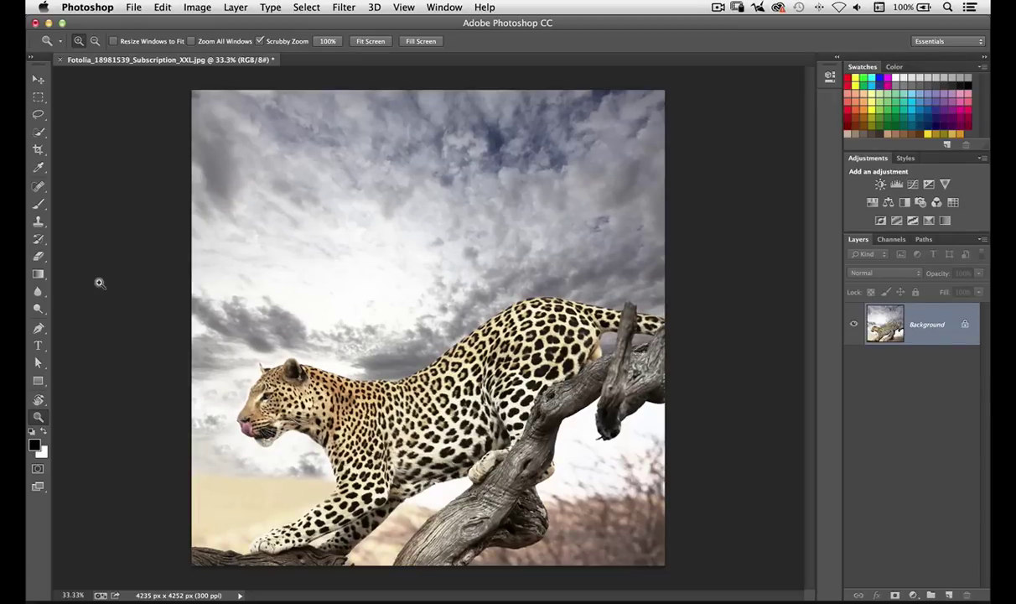
left_click(39, 82)
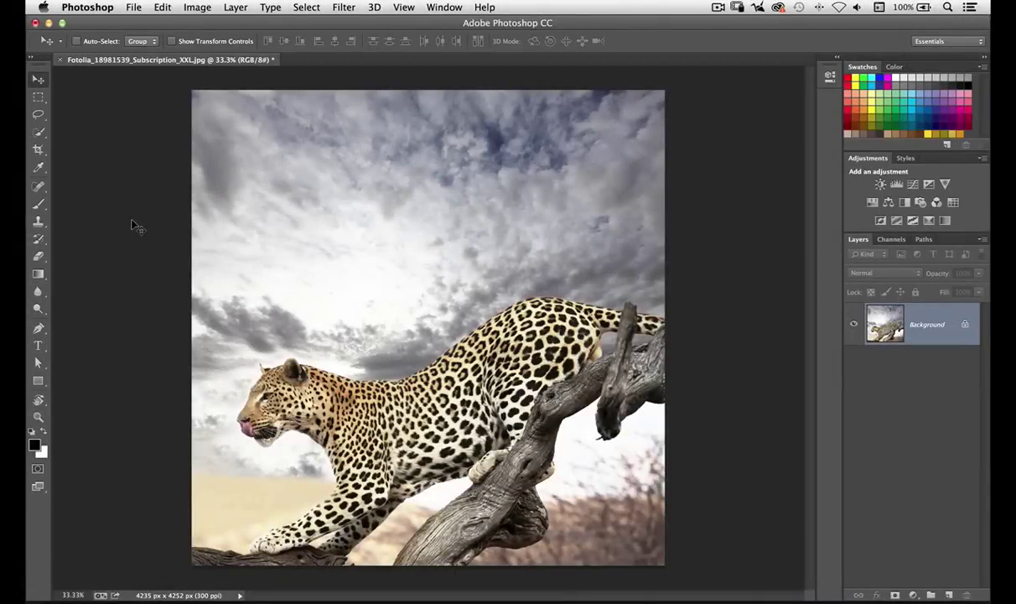
left_click(40, 205)
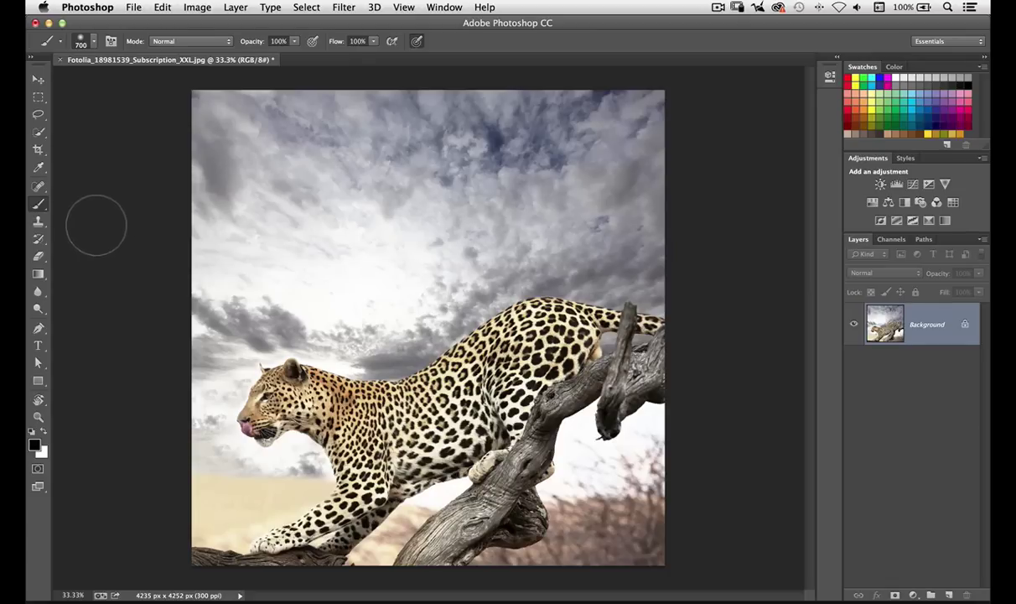
left_click(41, 152)
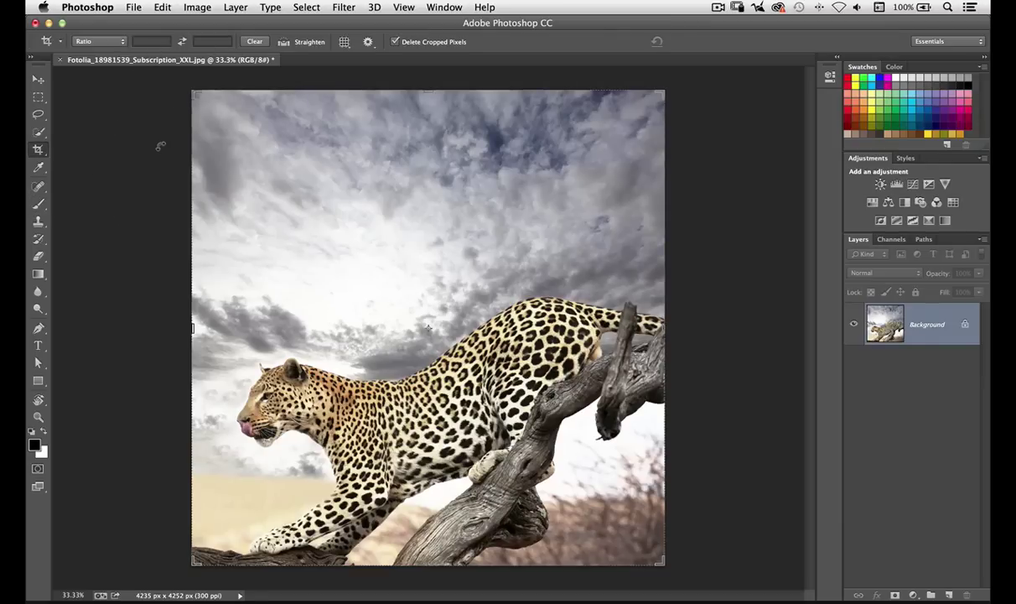
left_click(39, 80)
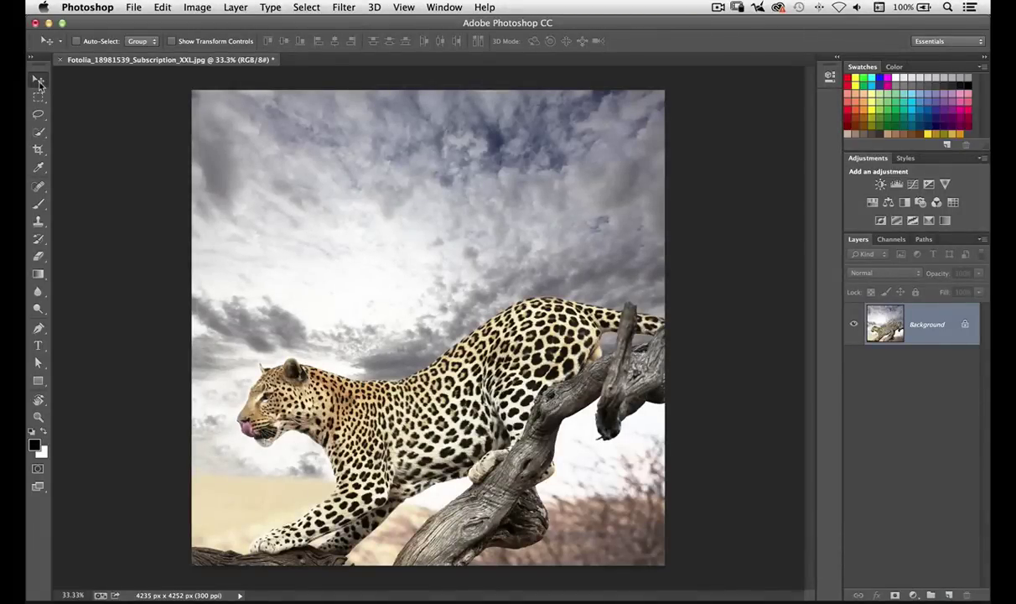
- Pick an orange swatch as foreground, then lower its R slider to shift it toward olive
left_click(856, 92)
left_click(893, 67)
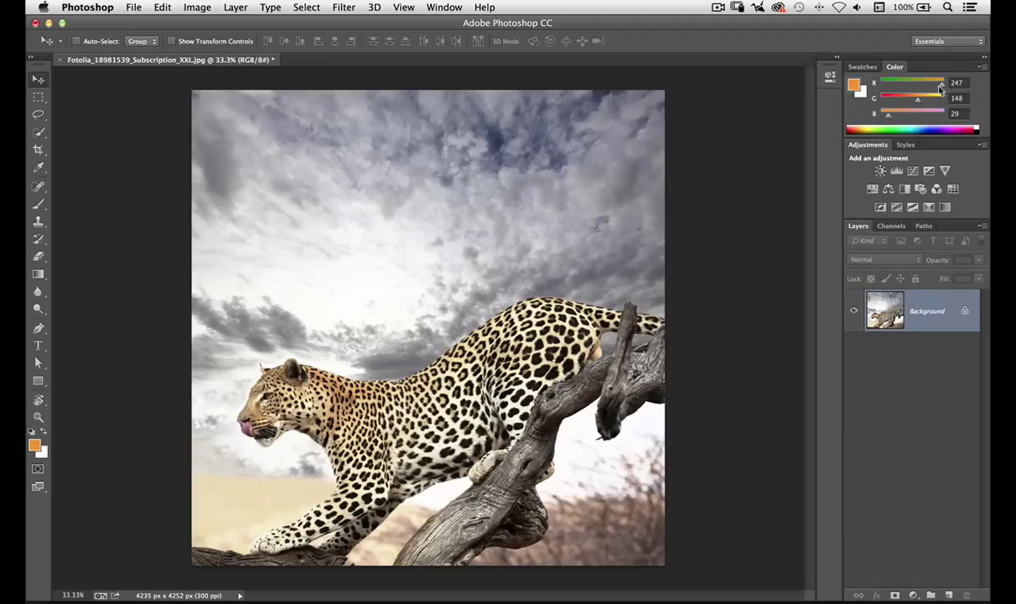
left_click_drag(941, 85, 908, 99)
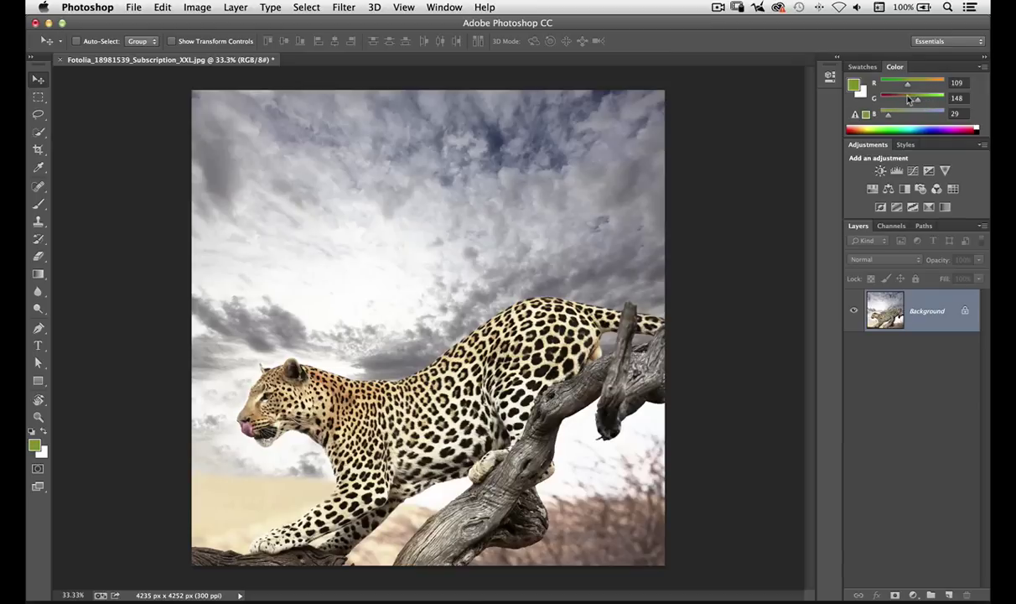
- Show the Swatches panel again, glance at Styles, and return to Adjustments
left_click(866, 68)
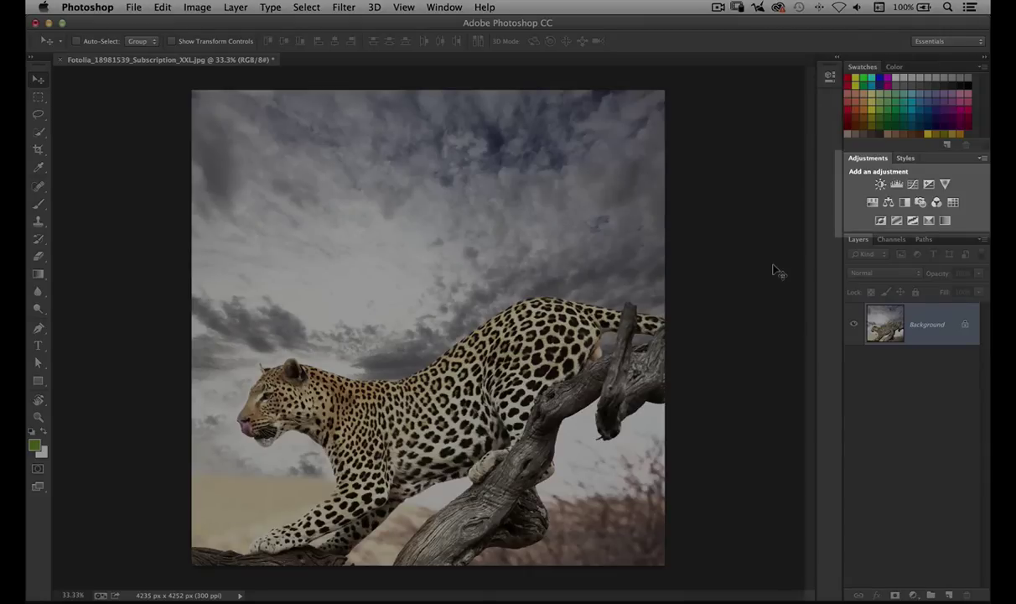
left_click(905, 161)
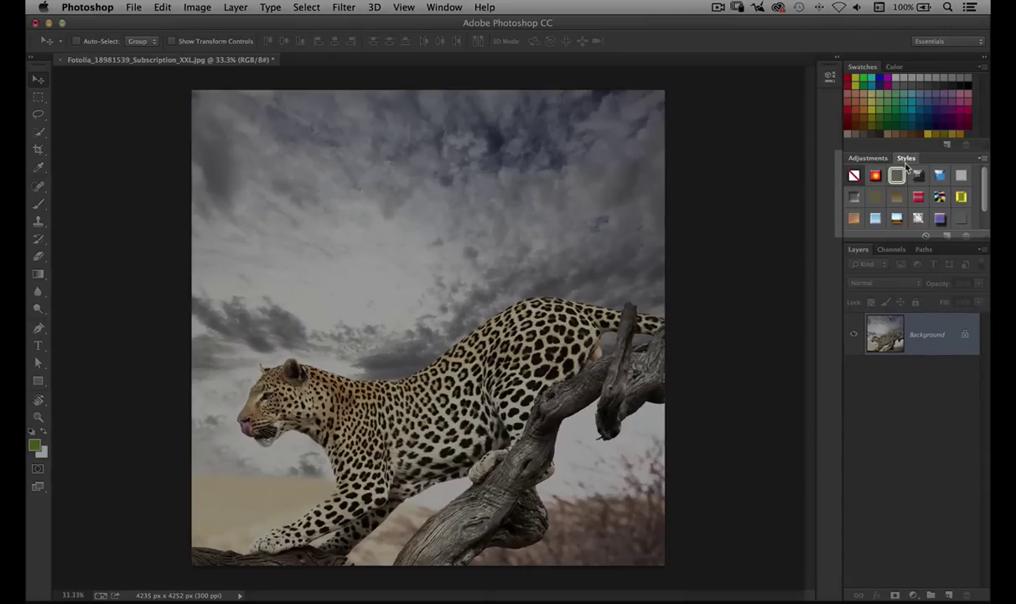
left_click(877, 161)
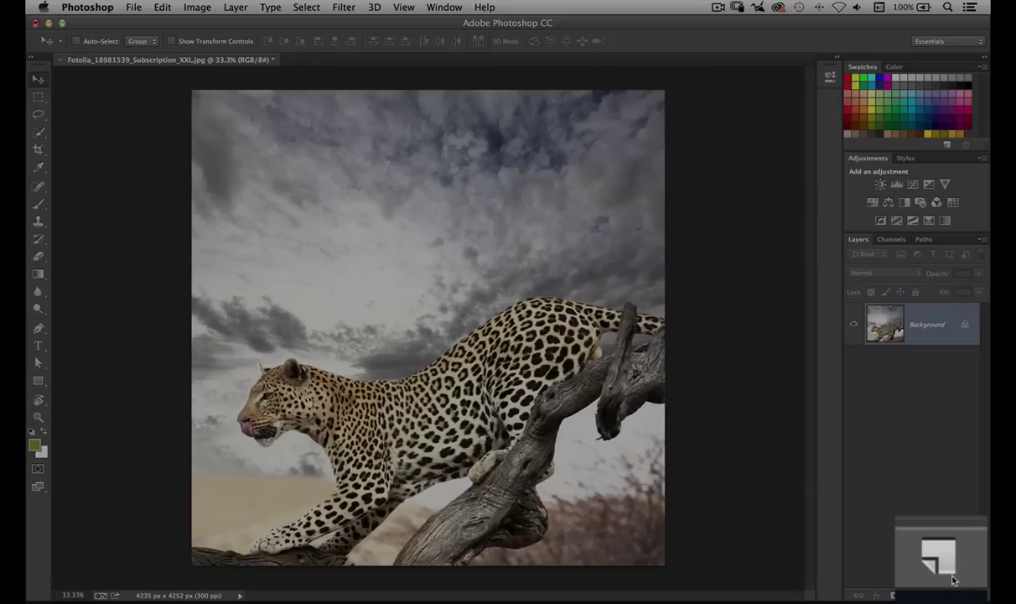
- Create an empty Layer 1 with the Layers panel's new-layer button
left_click(954, 592)
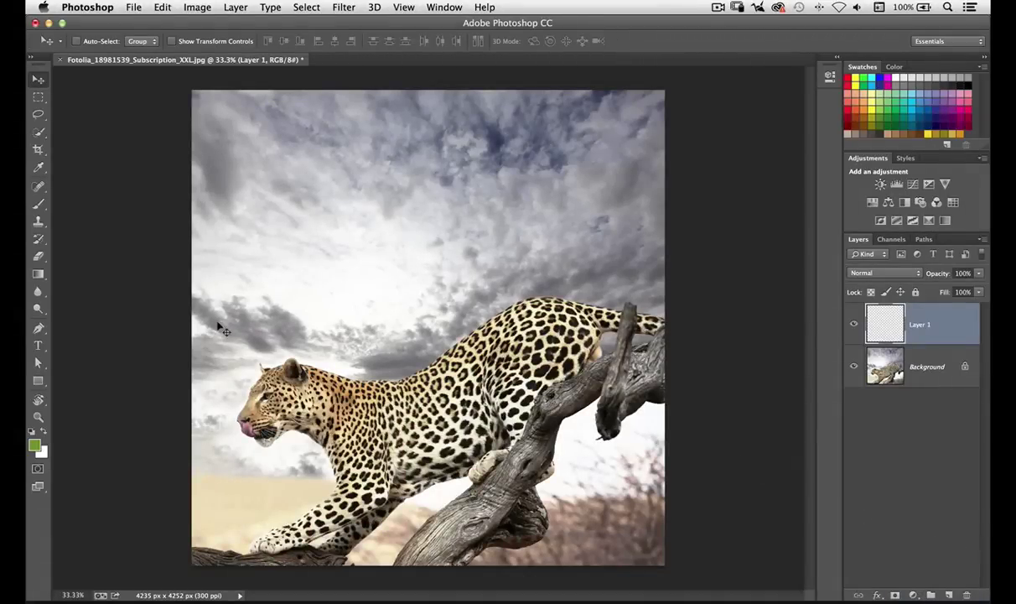
- With the Brush tool, paint a broad soft green stroke across the sky on Layer 1
left_click(37, 204)
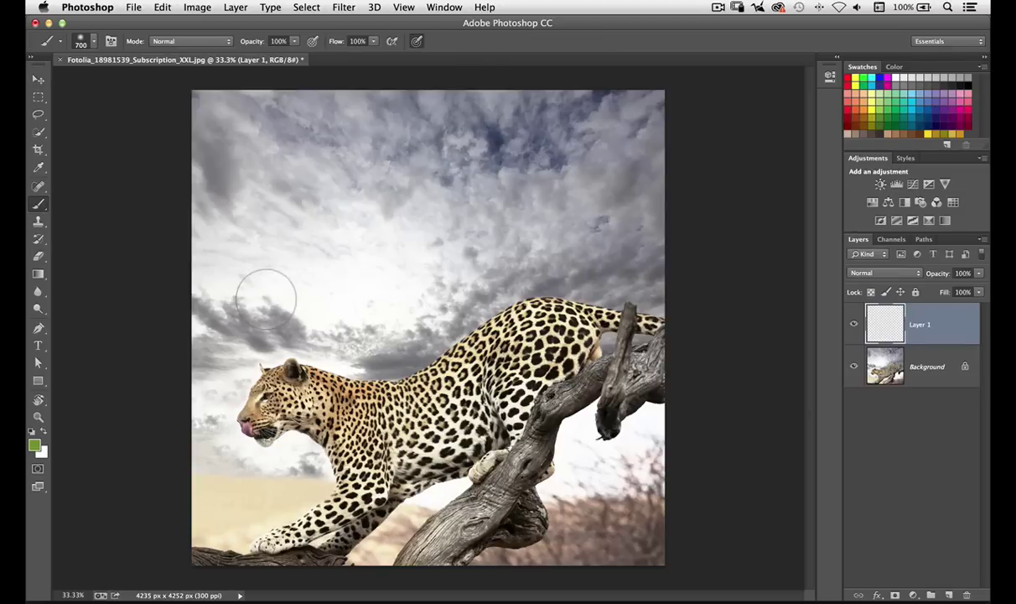
mouse_move(309, 251)
left_mouse_down()
mouse_move(333, 222)
mouse_move(377, 246)
mouse_move(482, 221)
mouse_move(564, 176)
mouse_move(619, 179)
mouse_move(517, 167)
mouse_move(426, 174)
mouse_move(342, 151)
mouse_move(216, 216)
left_mouse_up()
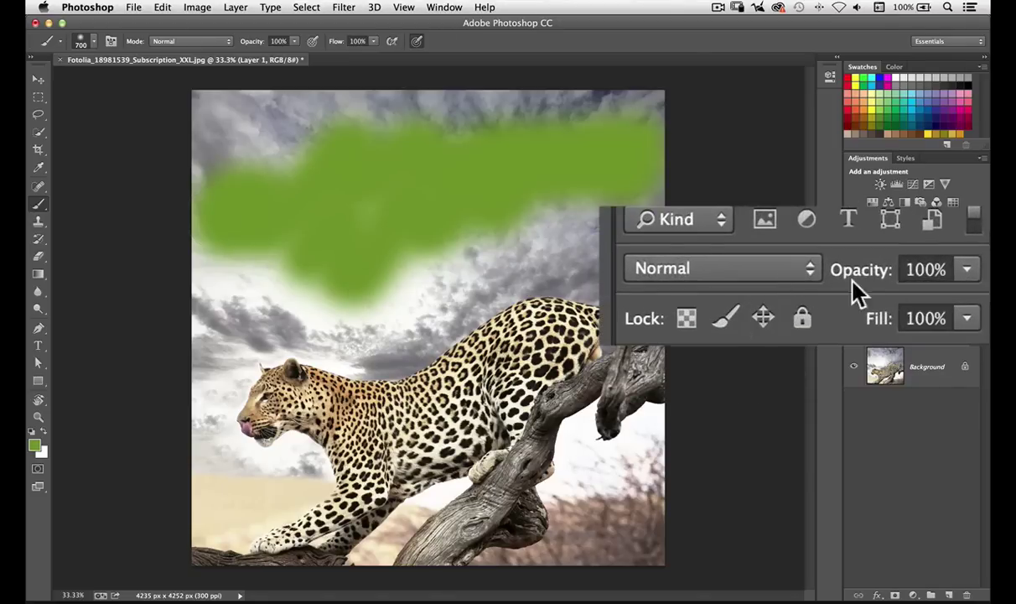
- Scrub Layer 1's Opacity to about 45% so the green paint fades
mouse_move(870, 277)
left_mouse_down()
mouse_move(768, 276)
mouse_move(801, 265)
mouse_move(976, 280)
left_mouse_up()
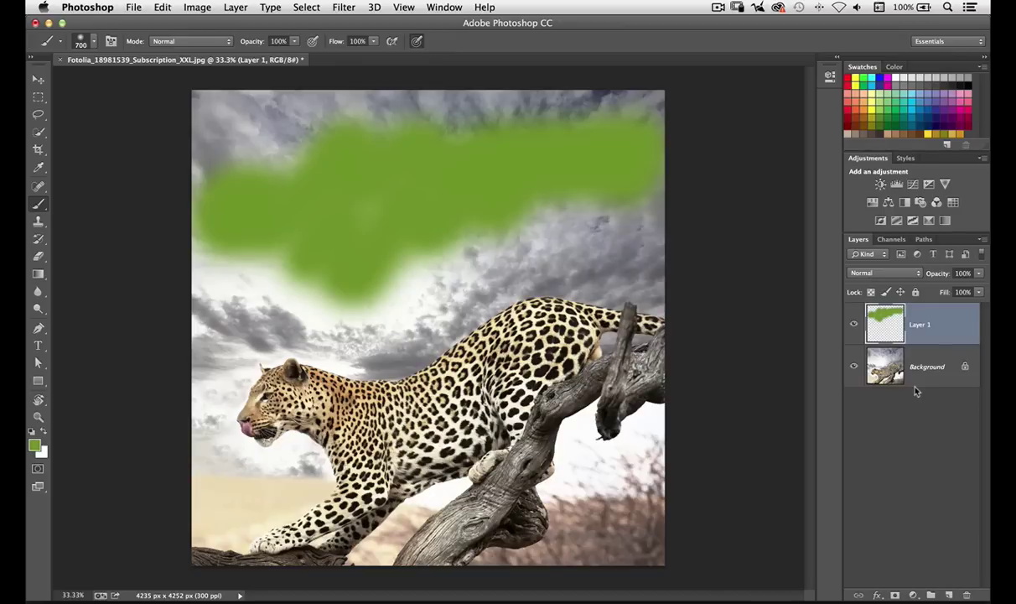
- Cycle Layer 1's blend mode through Multiply, Soft Light and Saturation
left_click(917, 273)
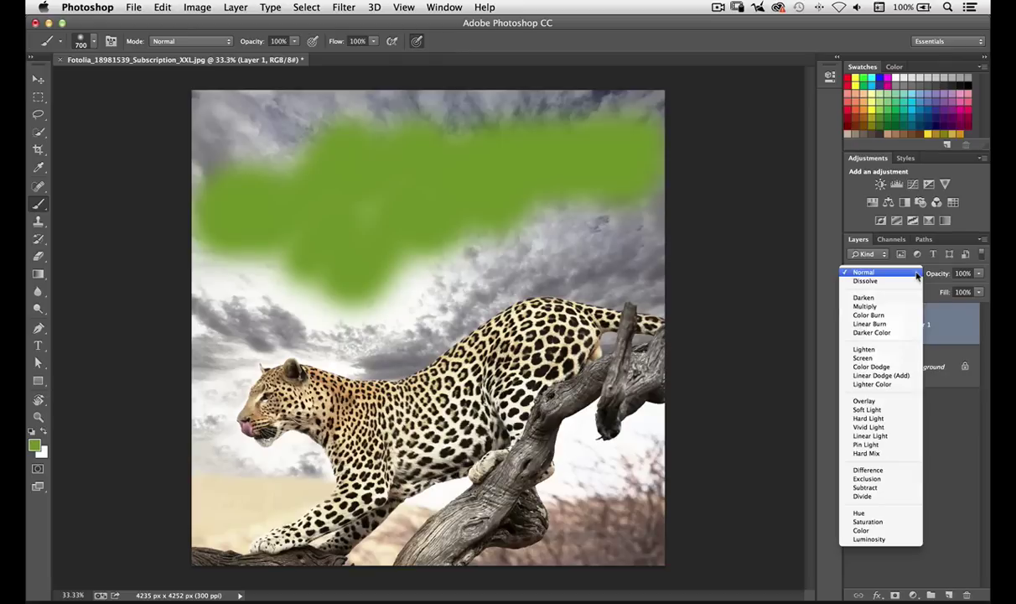
left_click(892, 308)
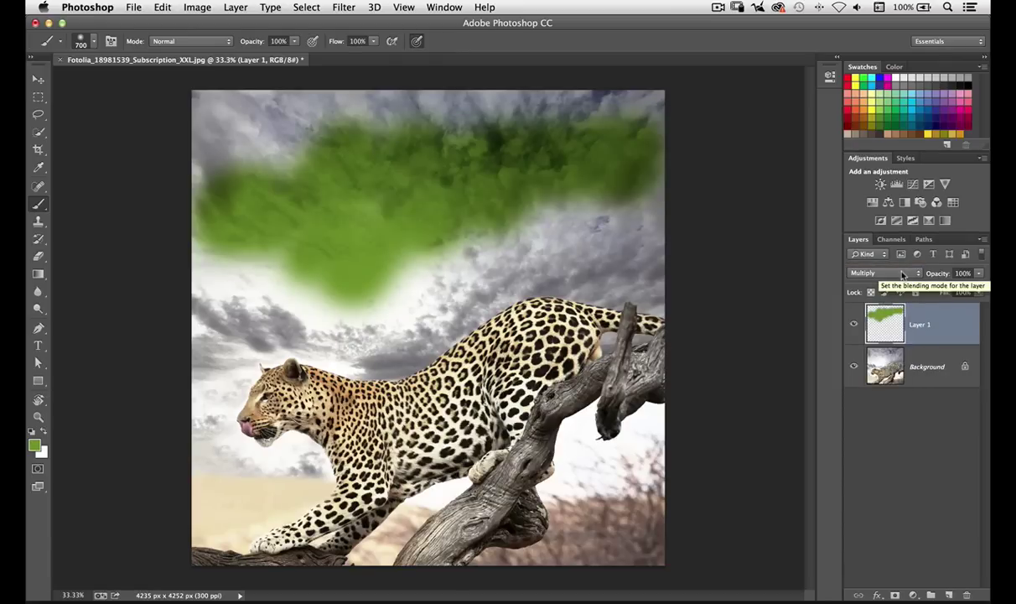
left_click(903, 275)
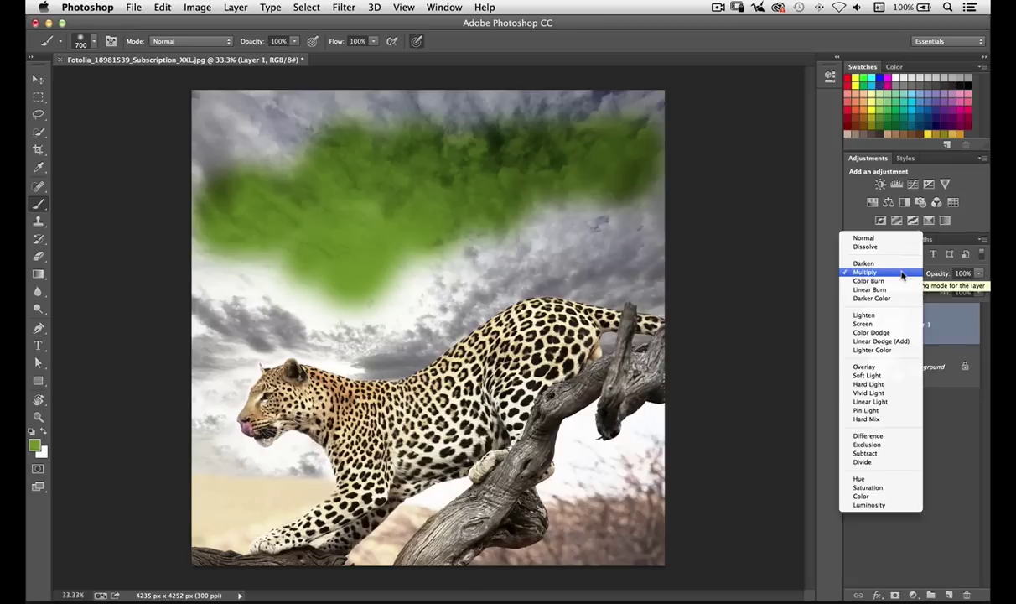
left_click(897, 379)
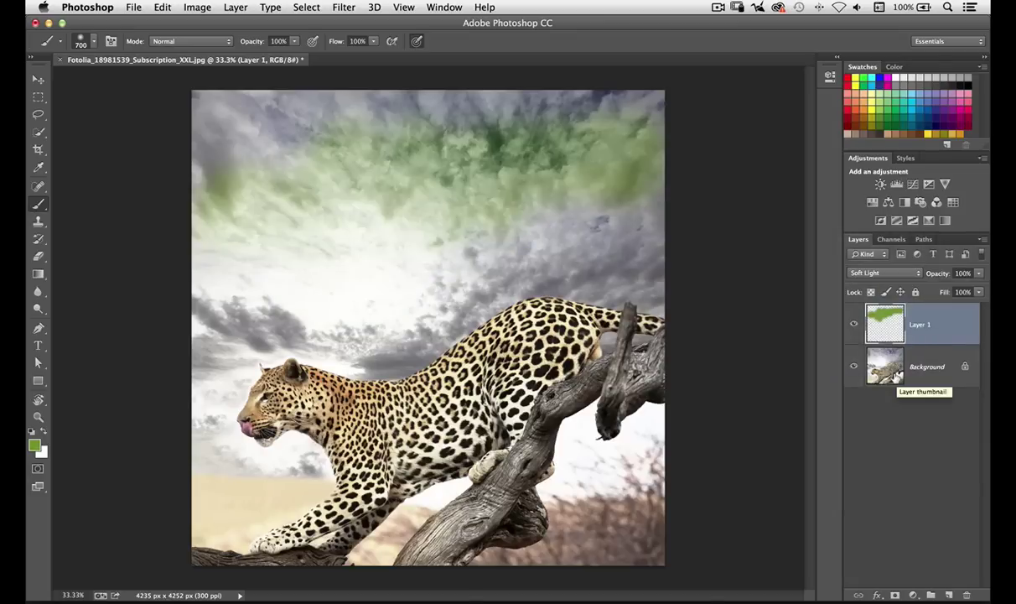
left_click(904, 273)
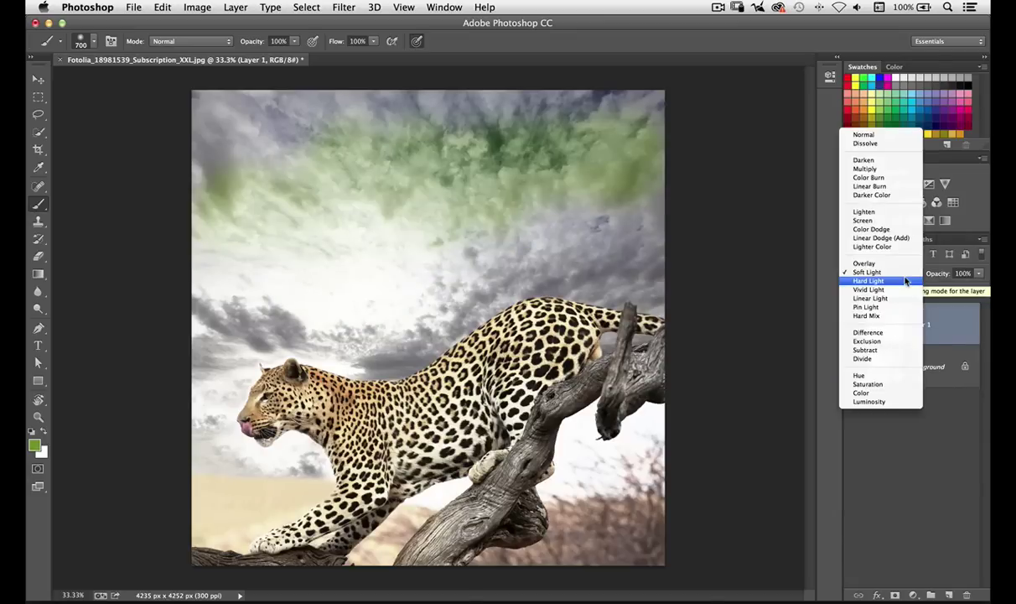
left_click(891, 384)
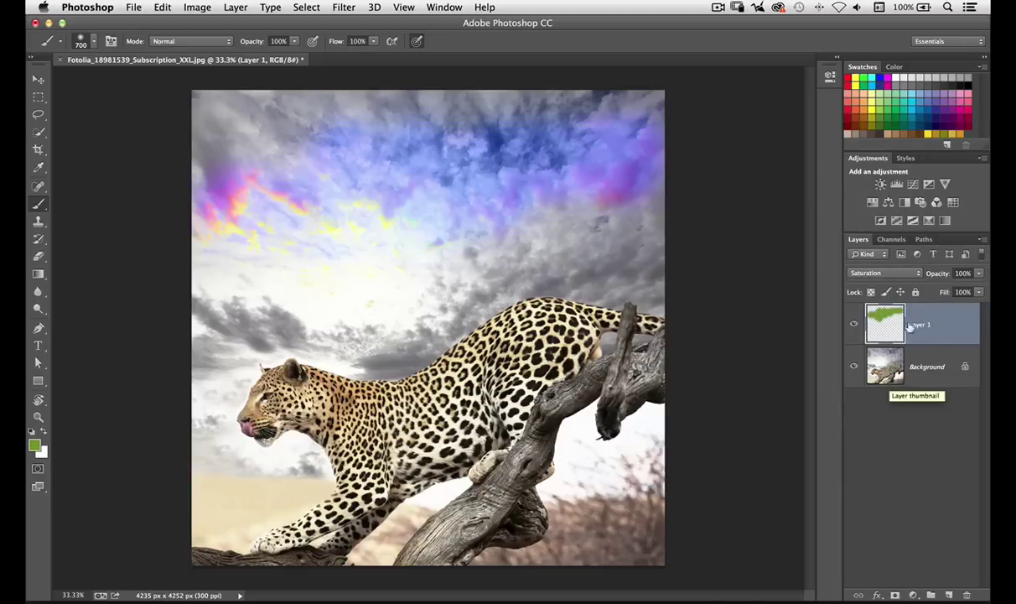
left_click(907, 275)
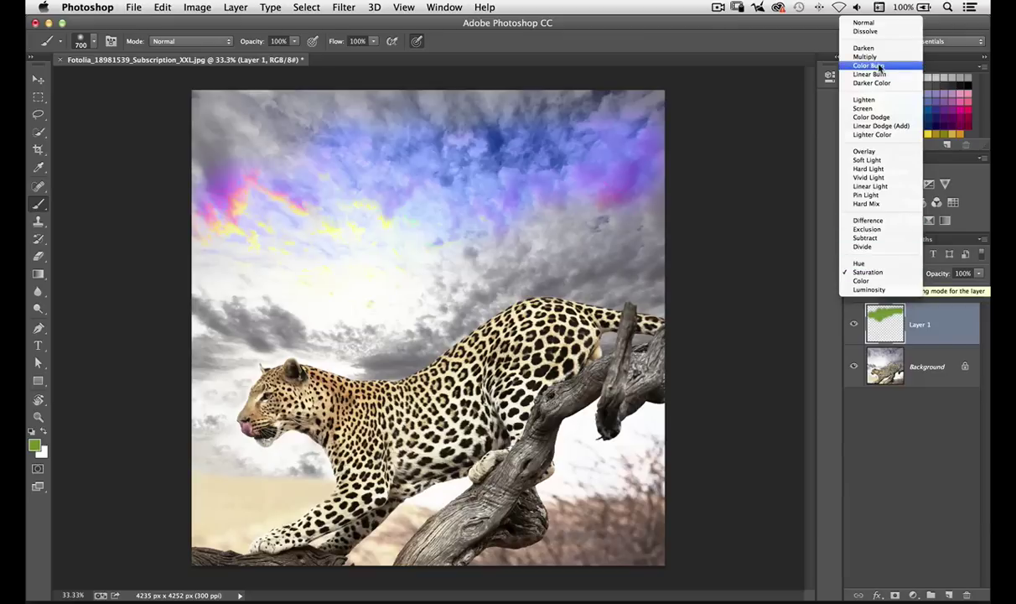
- Return Layer 1 to Normal blending and drag it to the trash to delete it
left_click(864, 22)
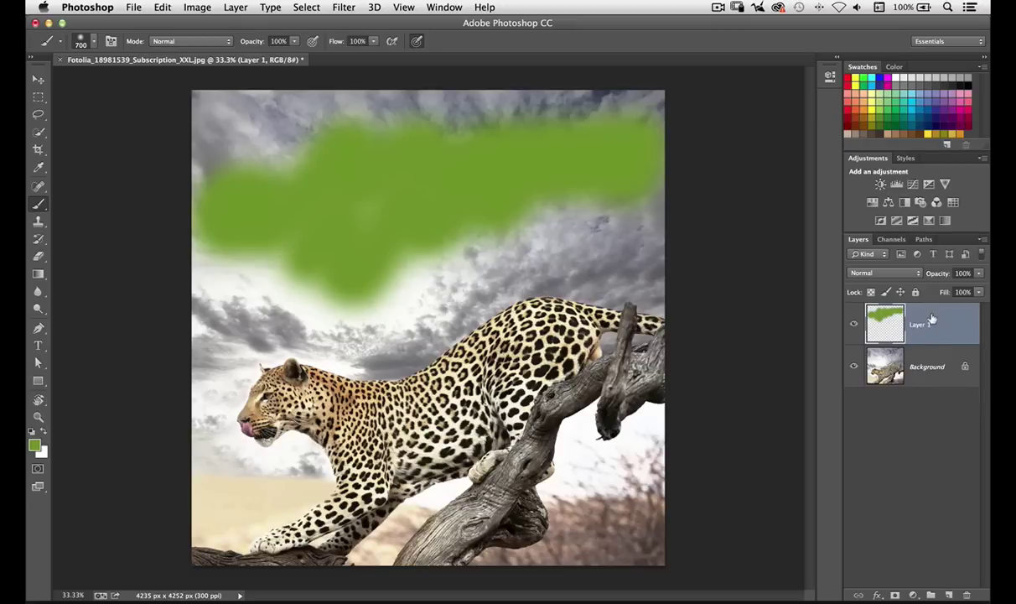
mouse_move(931, 318)
left_mouse_down()
mouse_move(937, 503)
mouse_move(949, 582)
mouse_move(966, 593)
left_mouse_up()
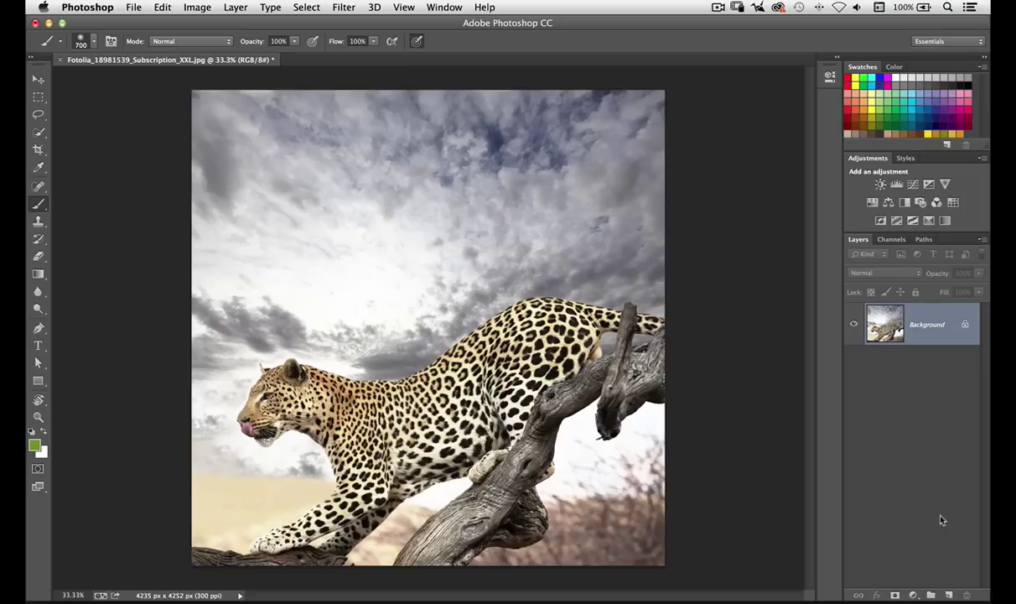
- Show the History panel from the Window menu, dock it beside the other panels, and expand its step list
left_click(442, 7)
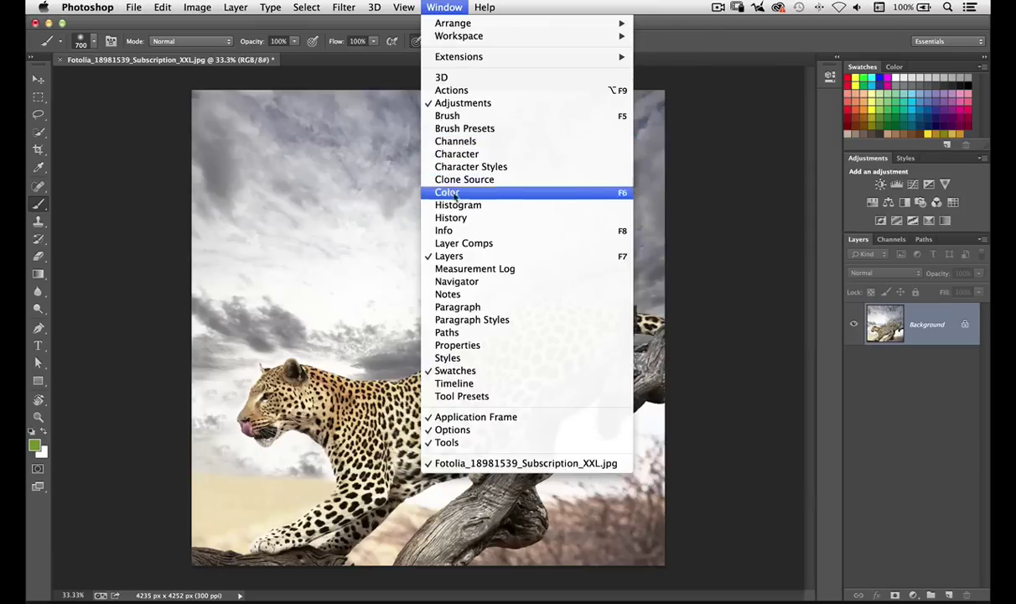
left_click(454, 218)
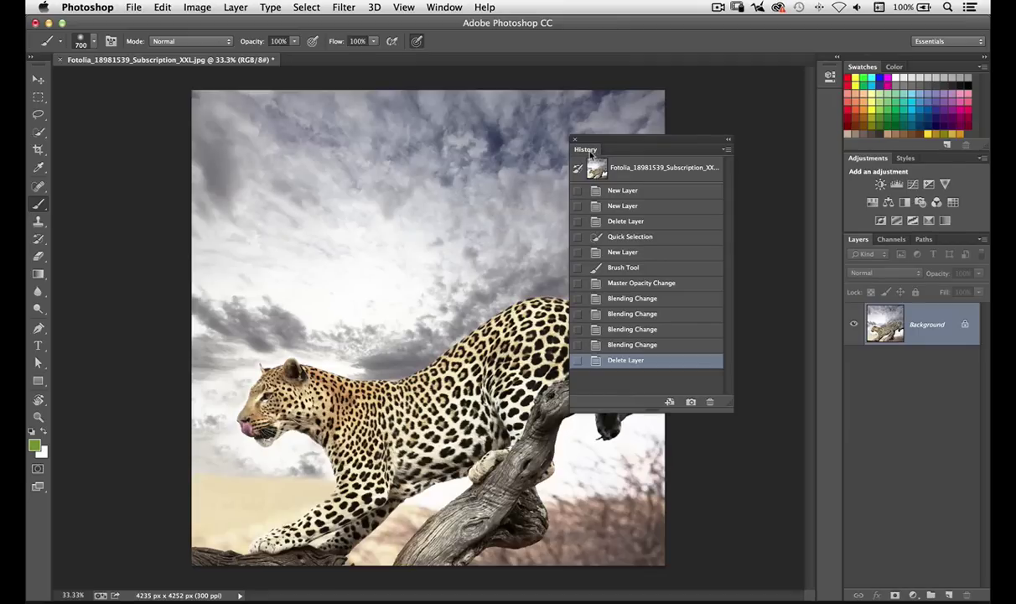
left_click_drag(591, 154, 833, 99)
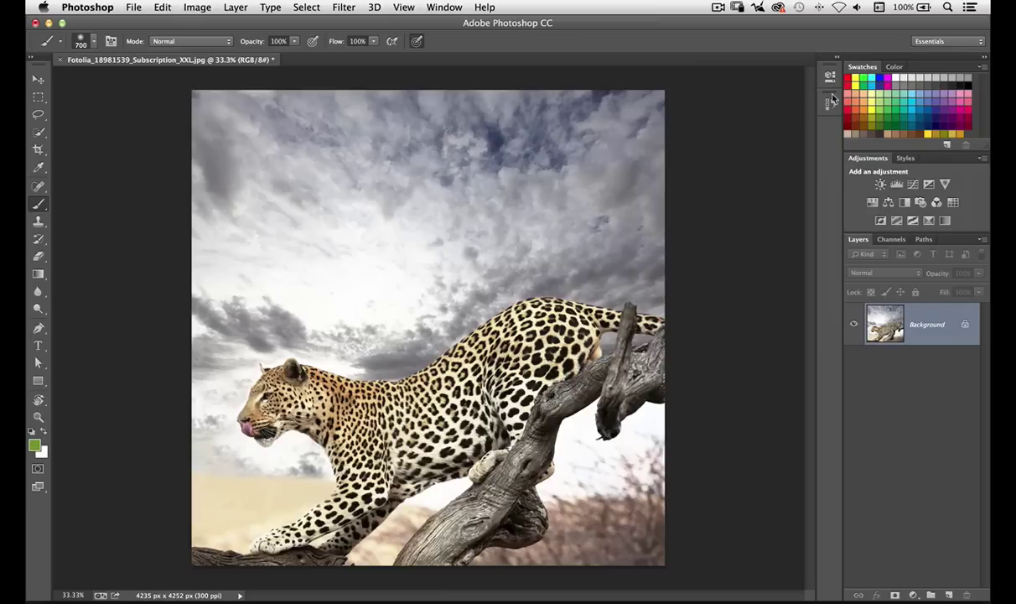
left_click(828, 104)
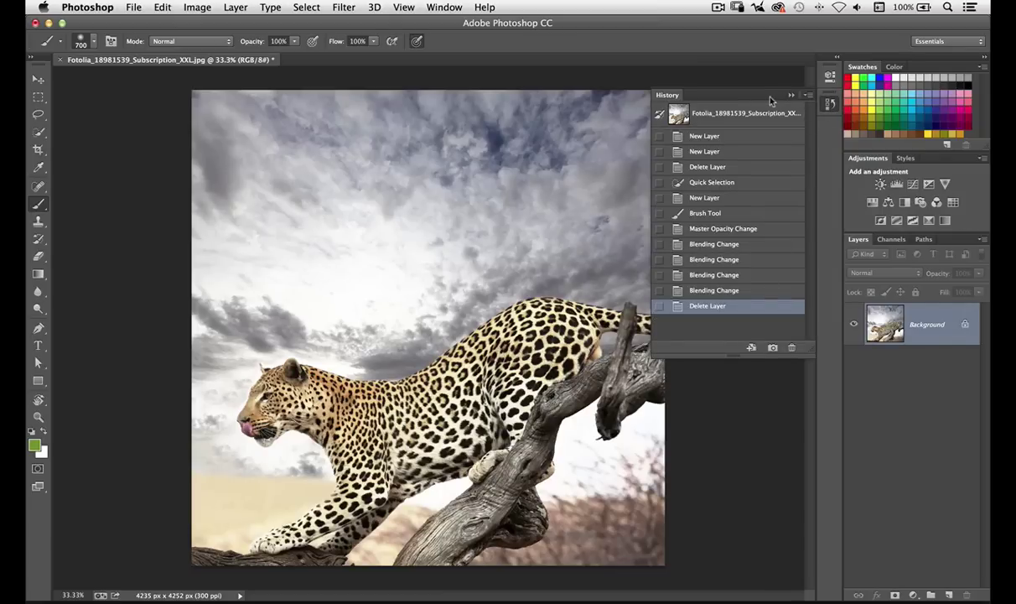
- Pull History out of the dock, dock it as its own collapsed column, and briefly peek at Properties
left_click_drag(770, 101, 660, 141)
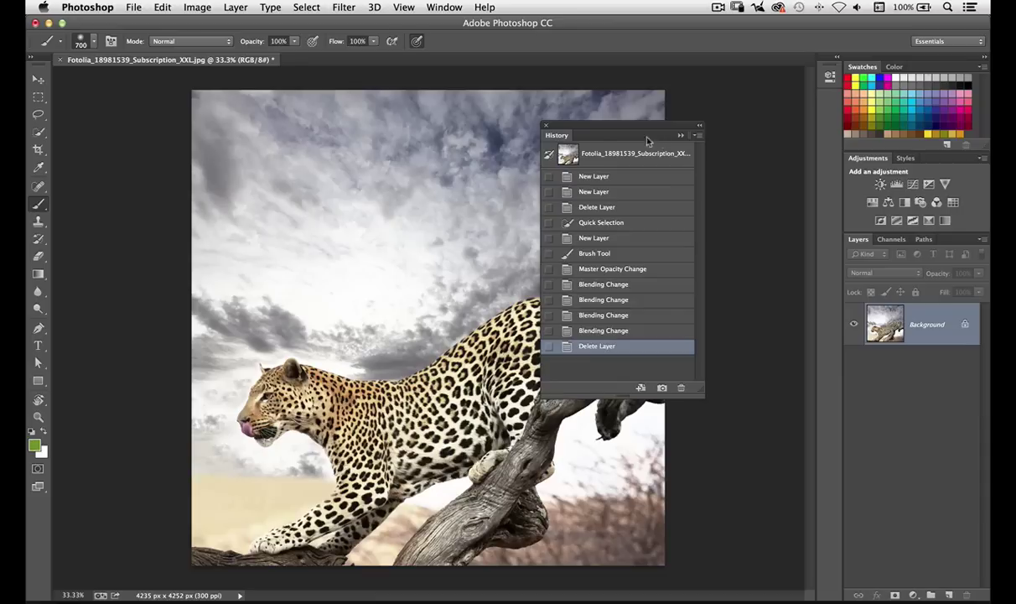
left_click_drag(575, 137, 807, 258)
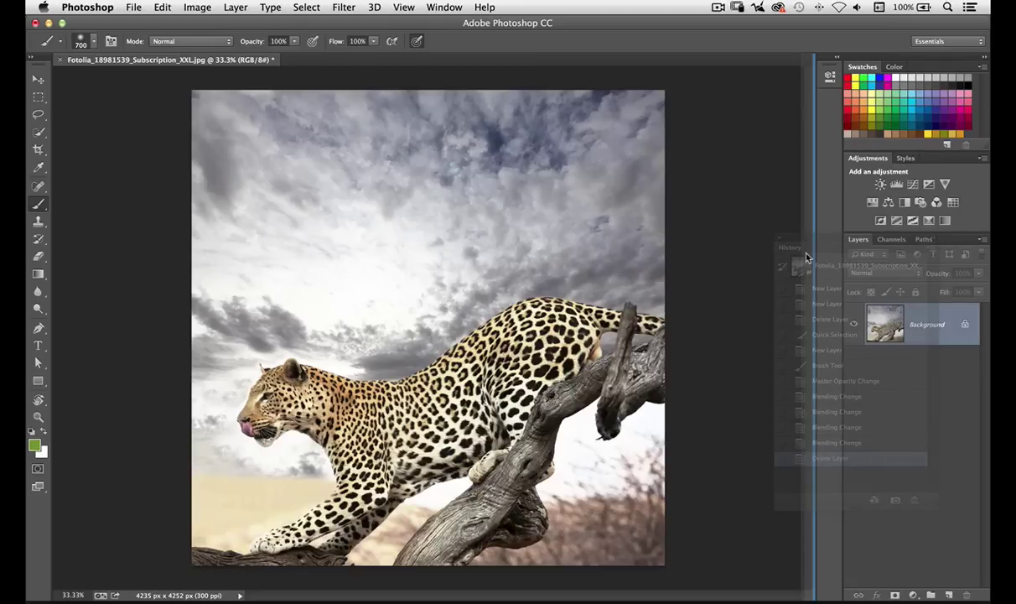
left_click_drag(808, 258, 807, 258)
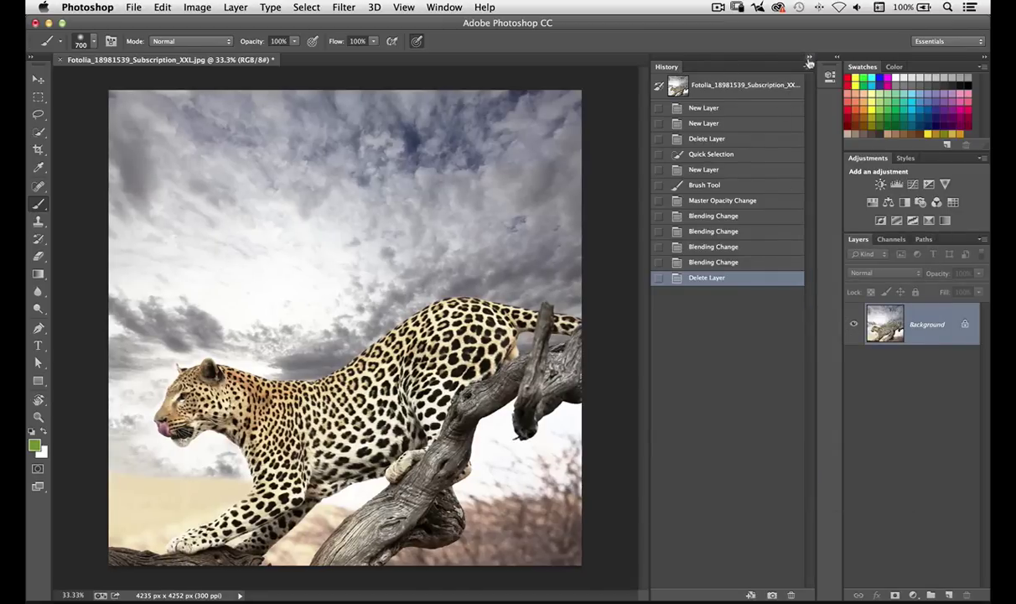
double_click(765, 57)
left_click(829, 79)
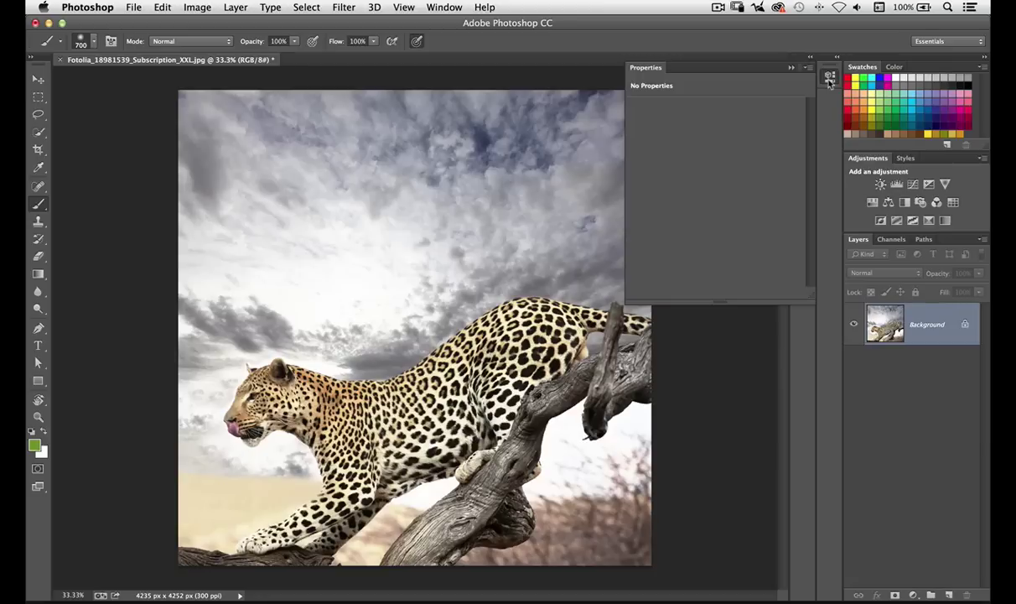
left_click(829, 78)
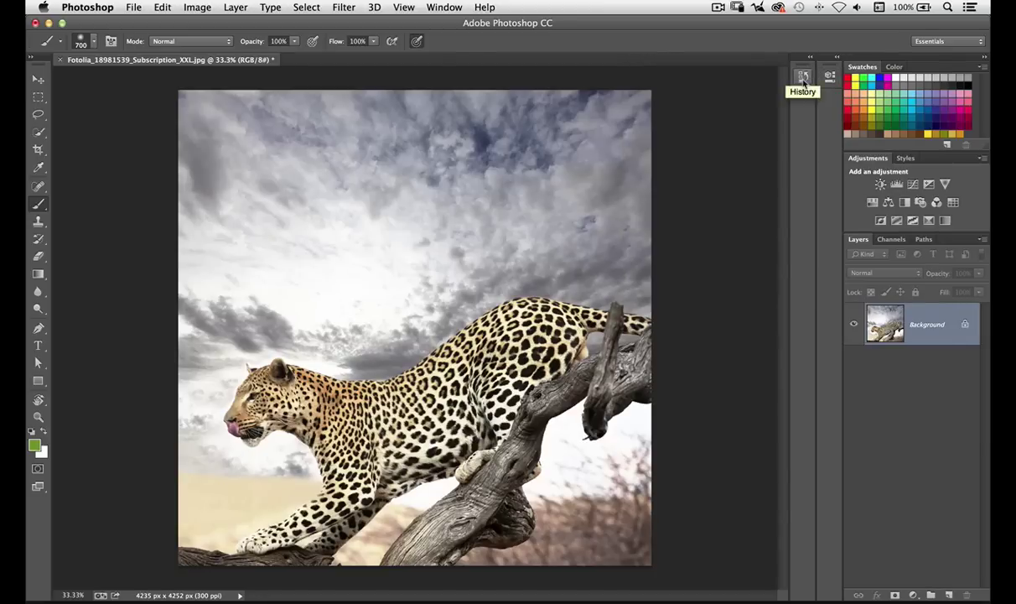
- Expand the floating History panel, group it as a tab with Layers, Channels and Paths, then bring Layers forward
left_click_drag(640, 137, 641, 127)
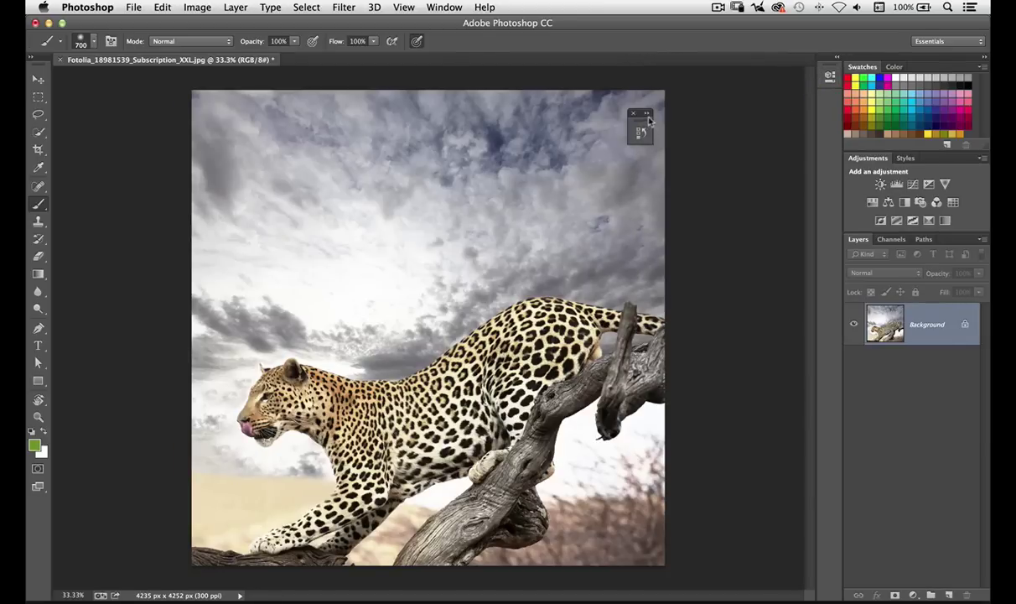
left_click(641, 126)
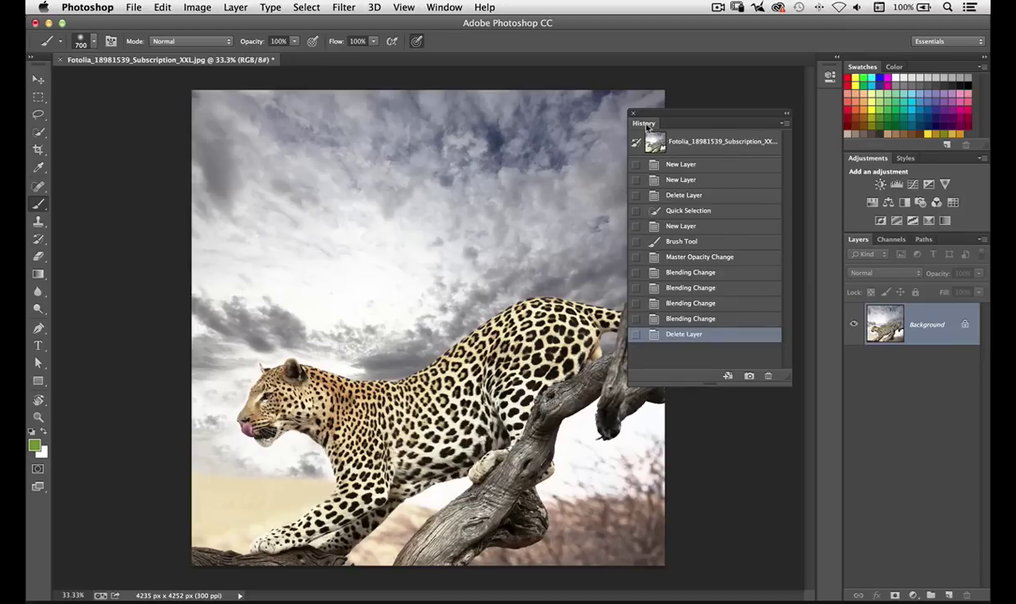
left_click_drag(647, 127, 919, 242)
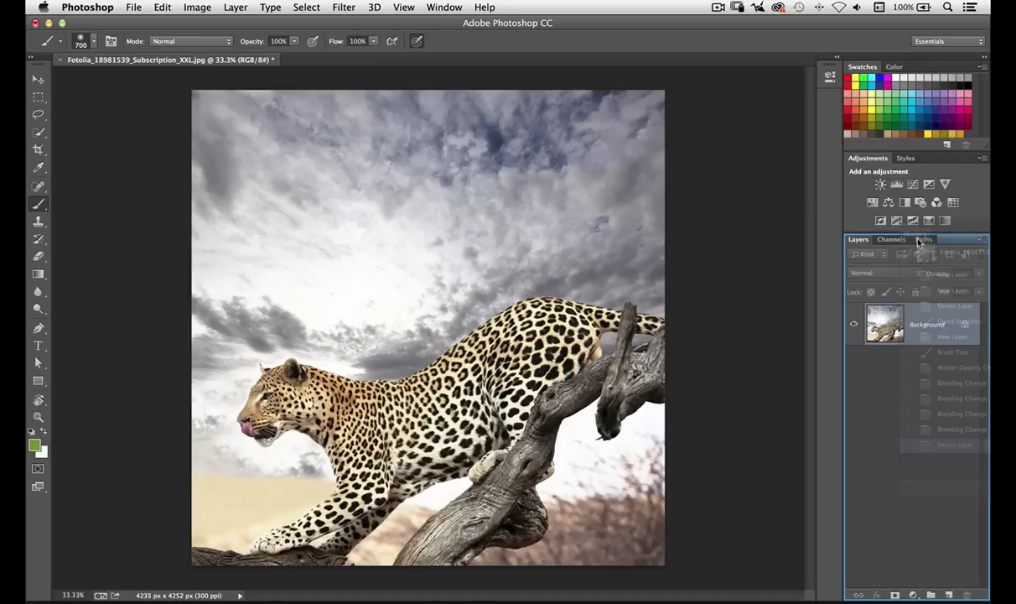
left_click_drag(918, 241, 933, 242)
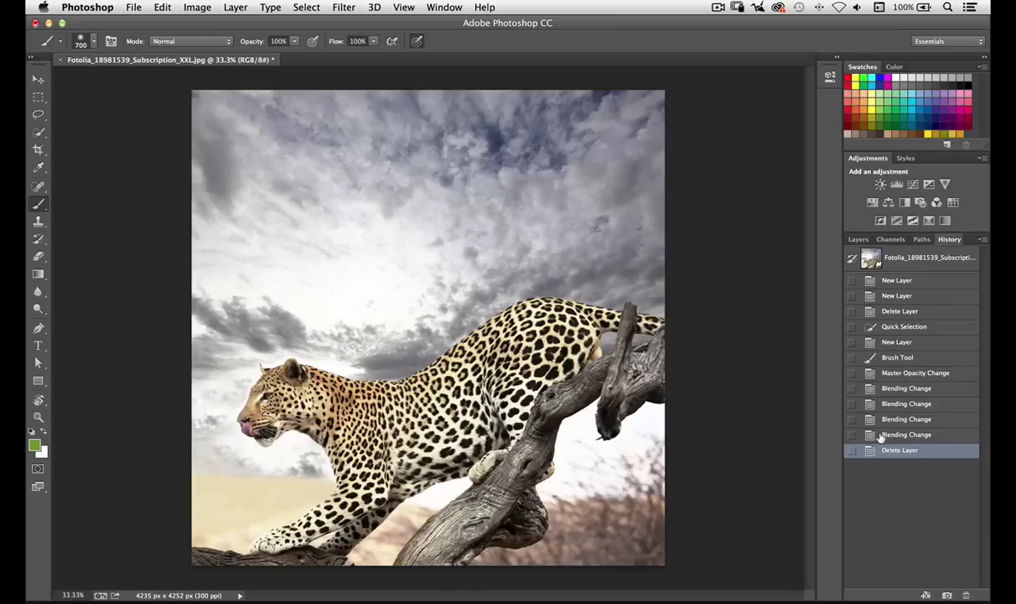
left_click(857, 239)
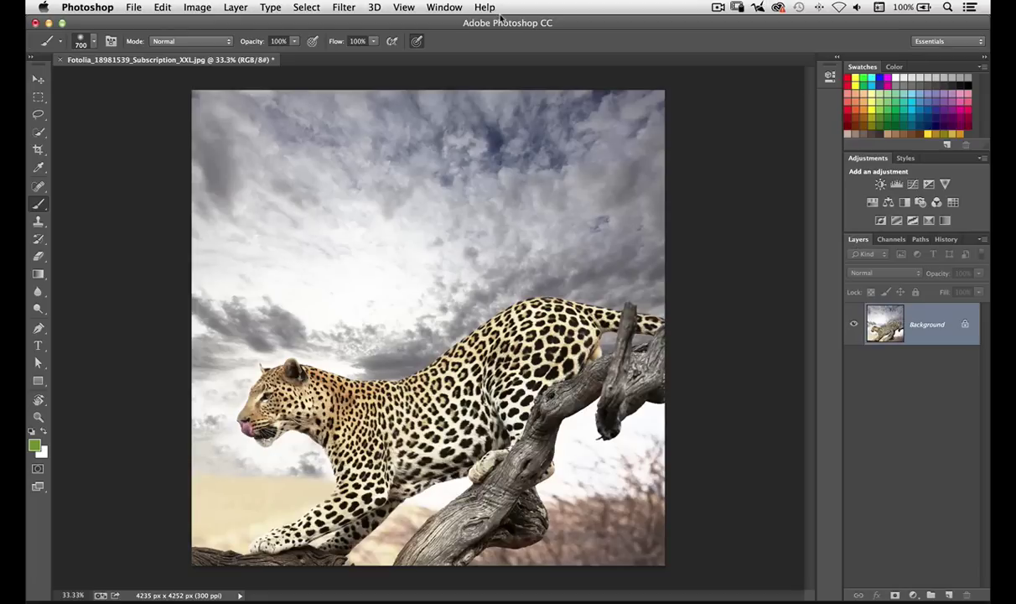
left_click(443, 7)
mouse_move(503, 36)
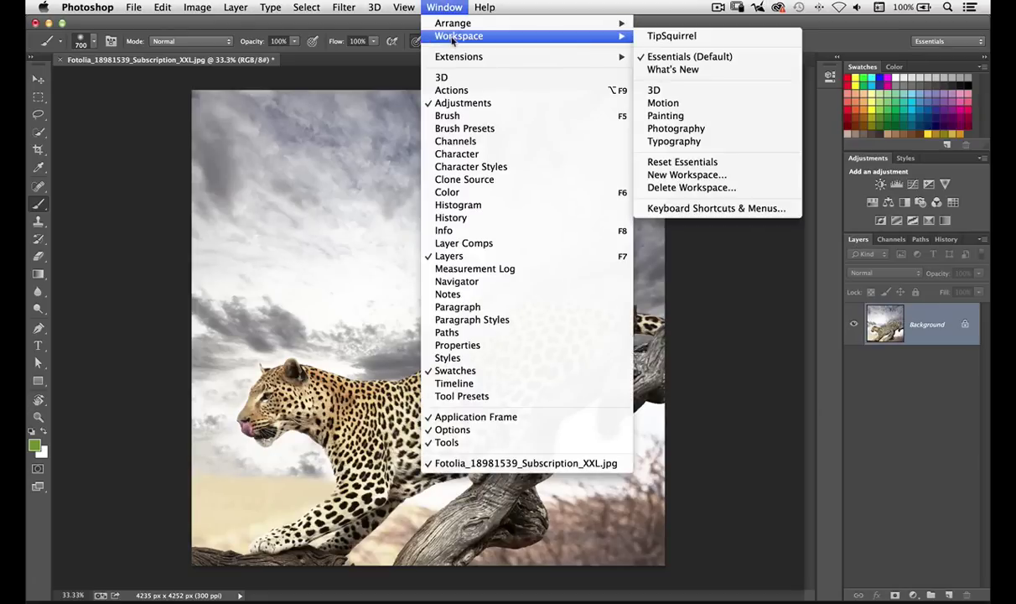
left_click(702, 175)
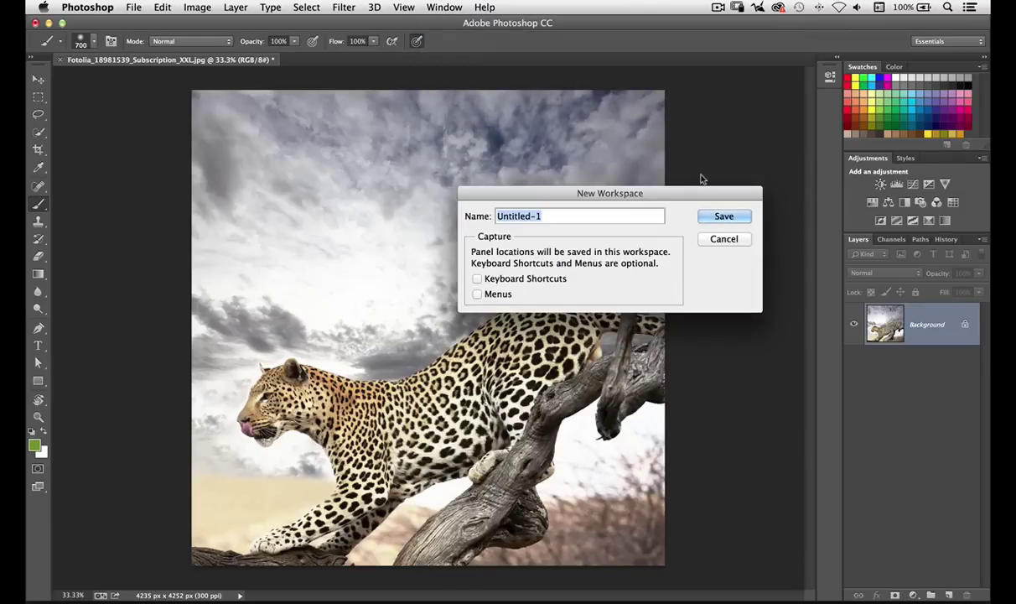
left_click(721, 243)
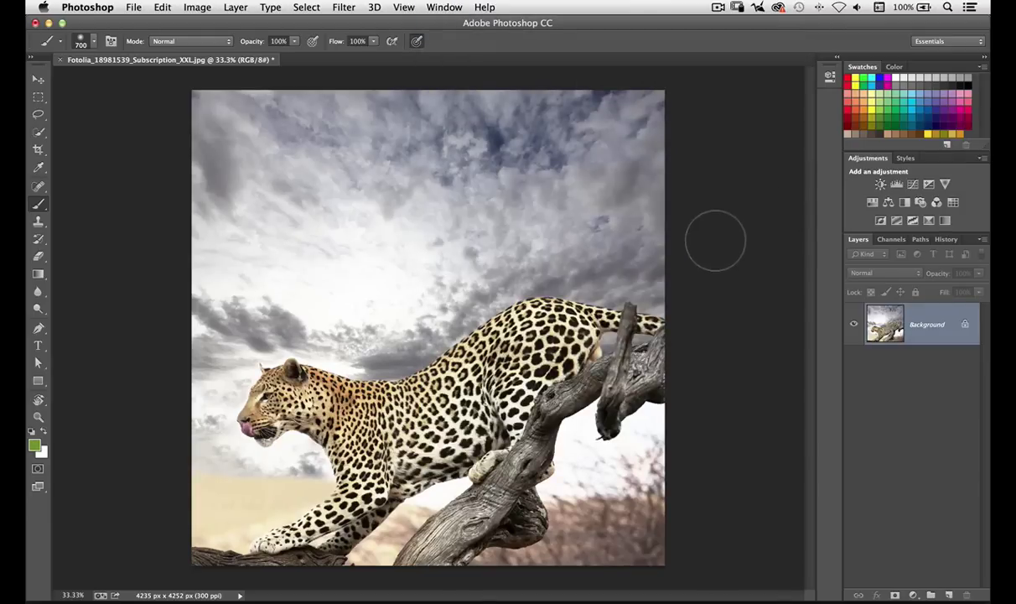
- Load the TipSquirrel workspace from the workspace switcher
left_click(981, 41)
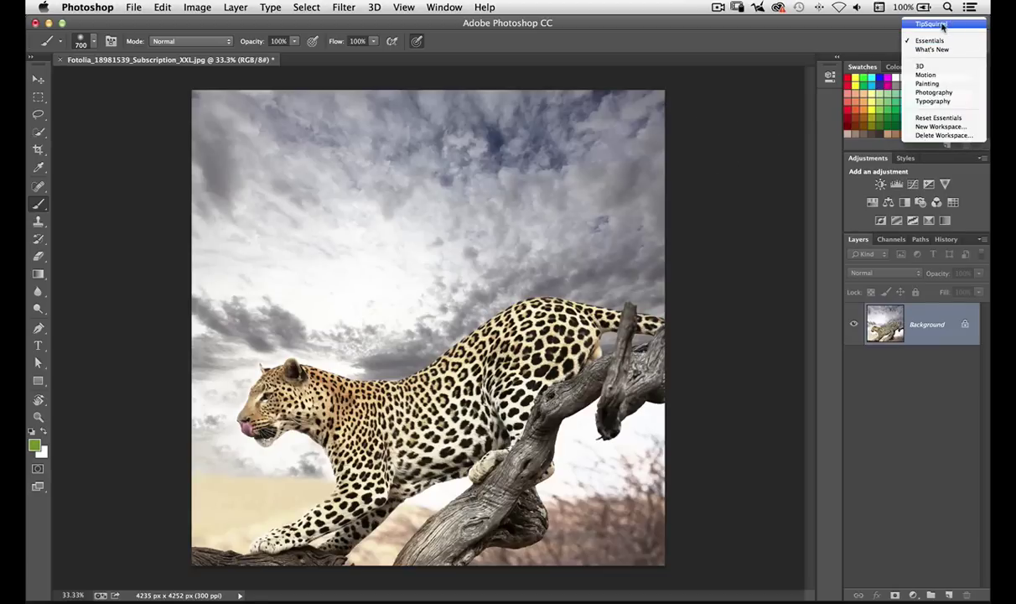
left_click(943, 26)
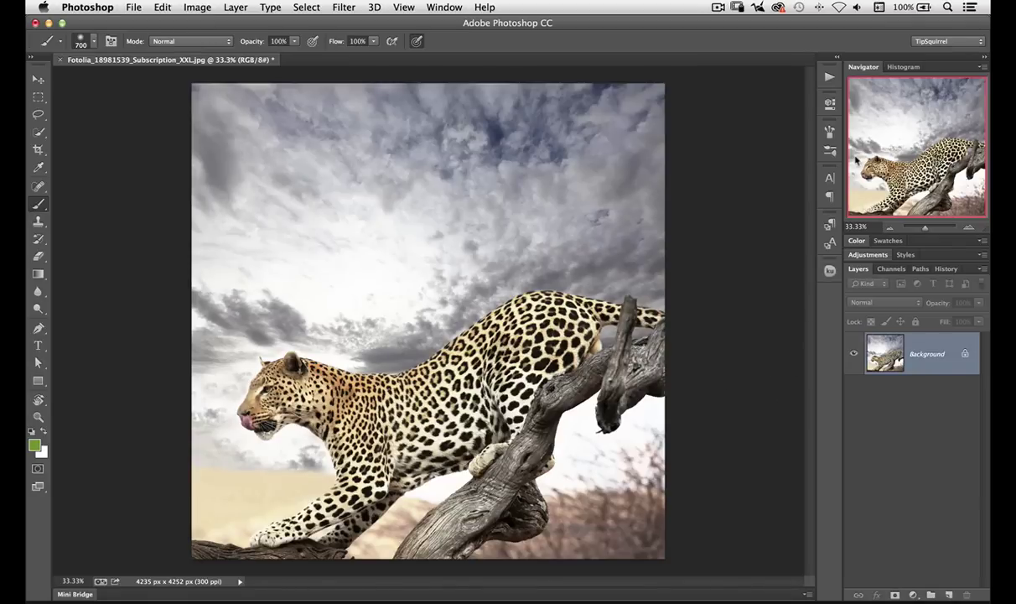
left_click(972, 42)
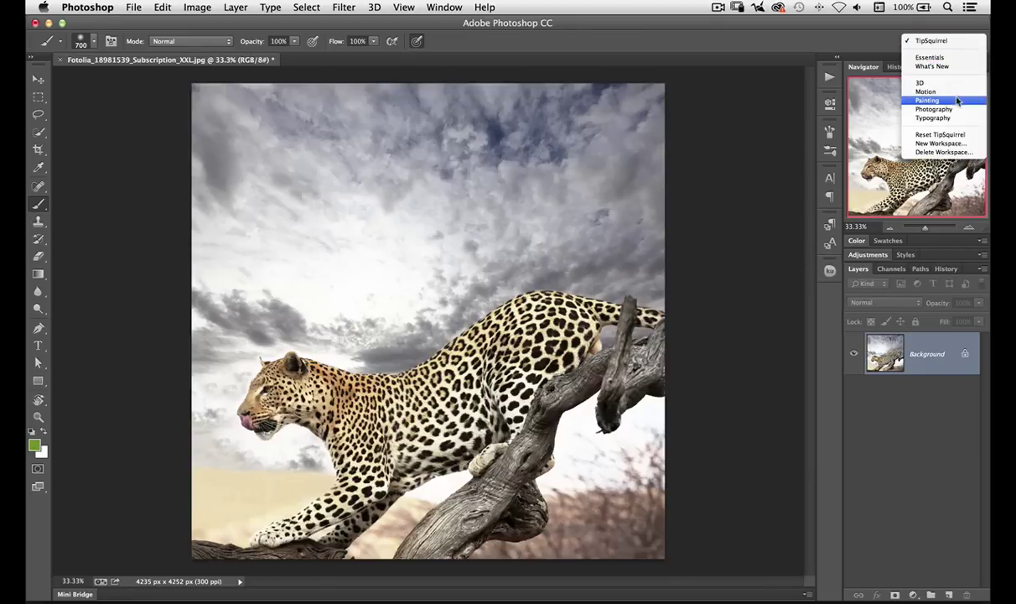
- Try the Painting workspace, then change to the 3D workspace
left_click(927, 101)
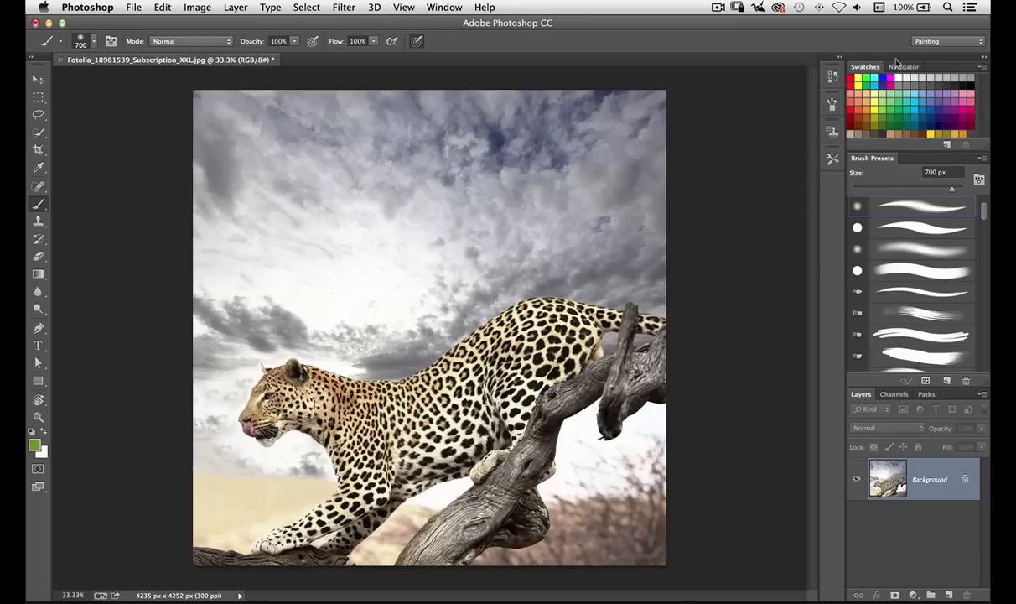
left_click(927, 42)
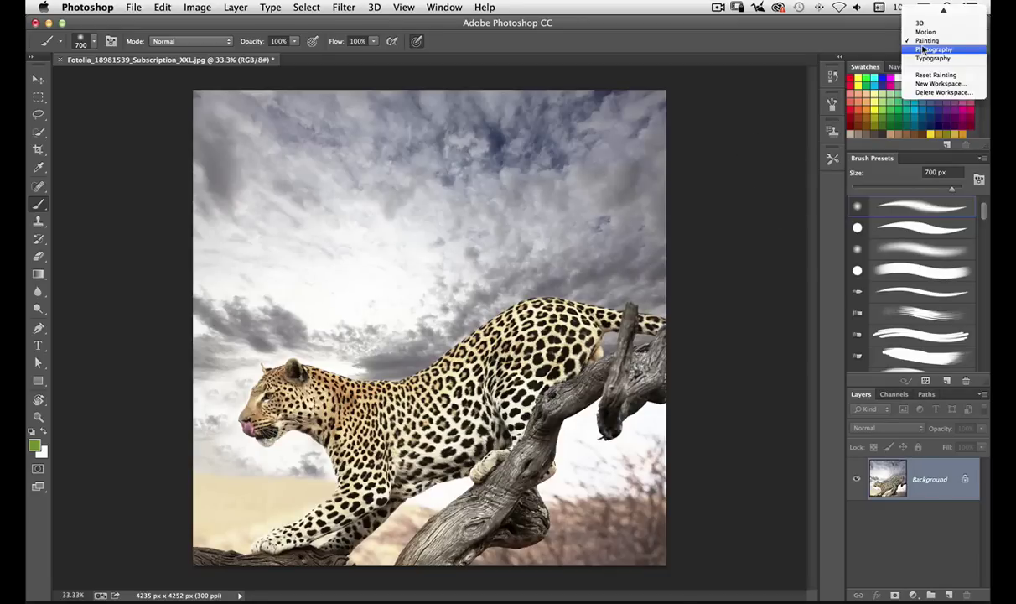
left_click(920, 23)
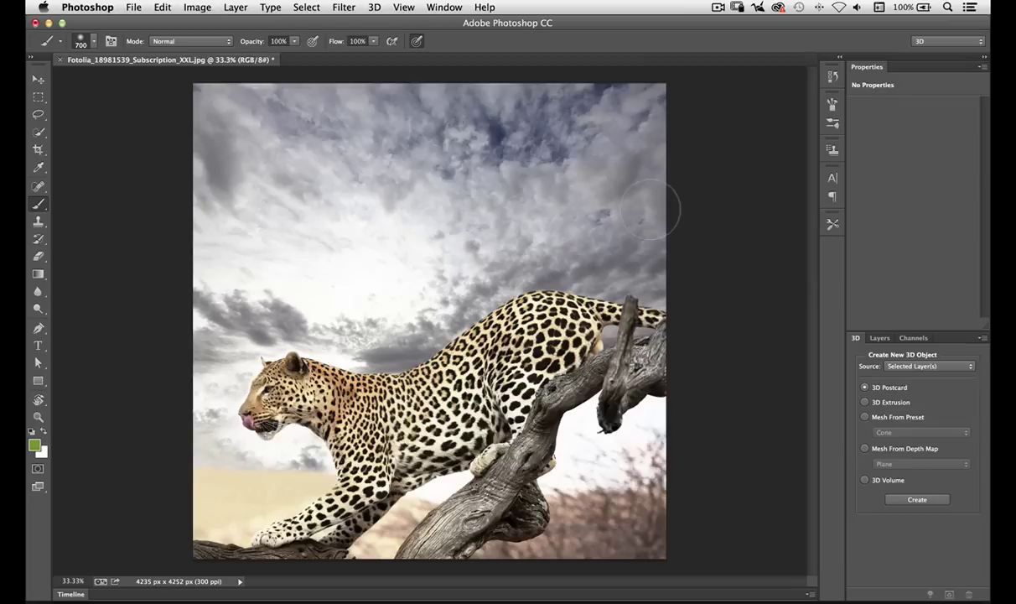
left_click(952, 41)
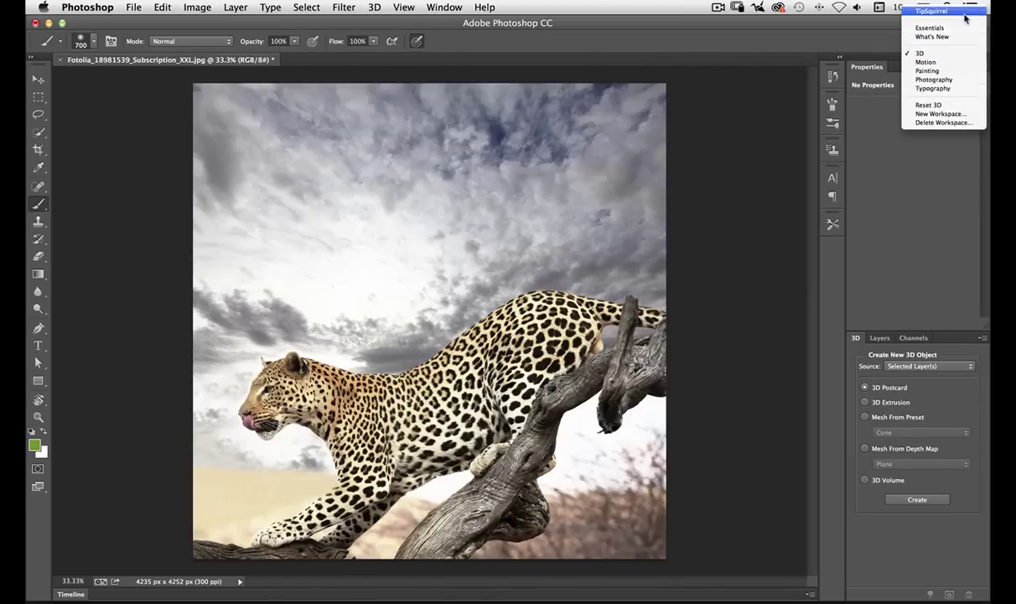
- Choose TipSquirrel in the workspace dropdown to restore the Navigator and Layers layout
left_click(965, 13)
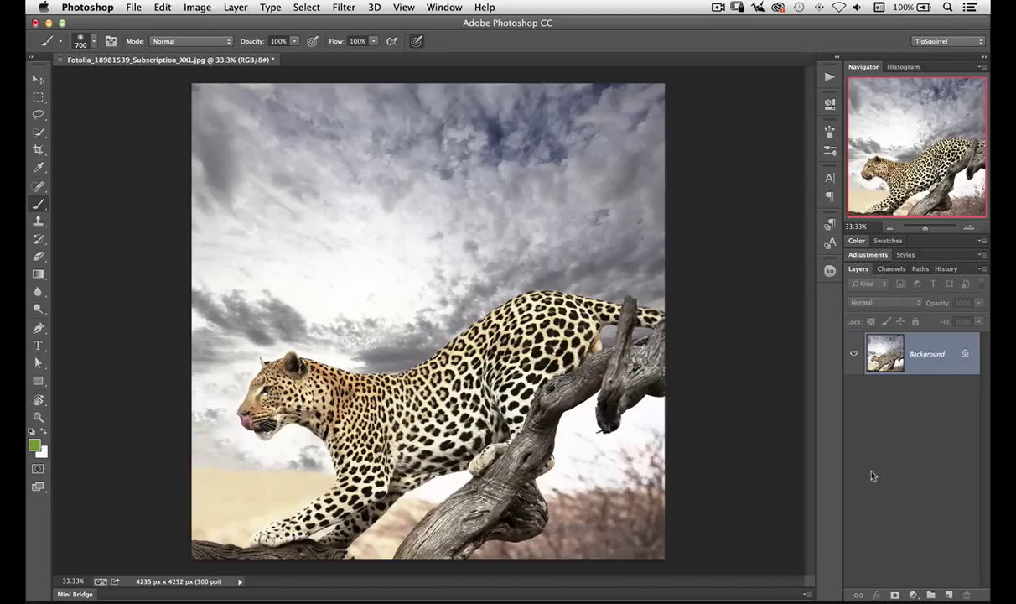
- Duplicate the Background layer with Cmd+J to create Layer 1
key("super+j")
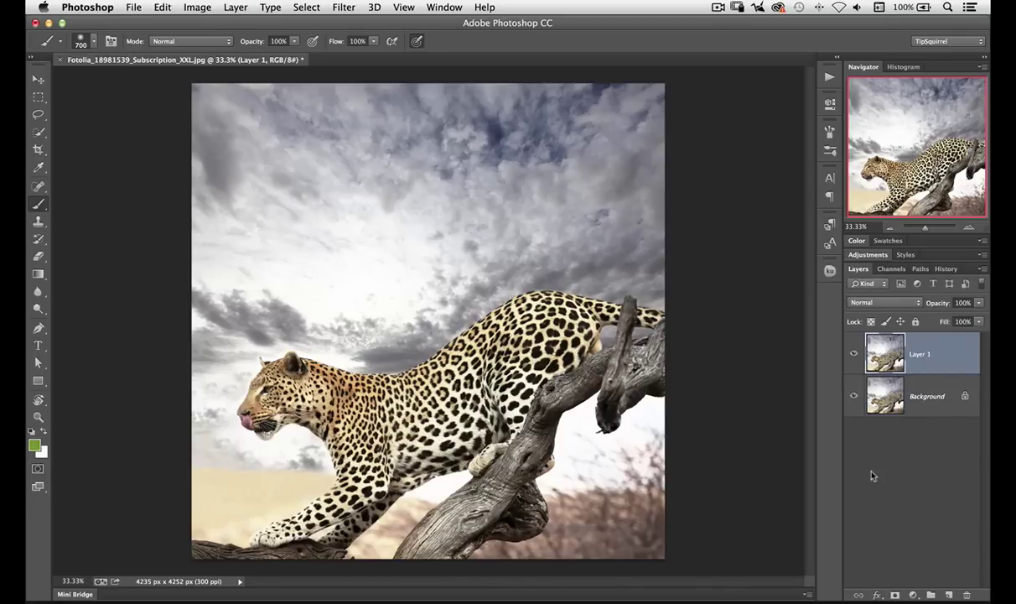